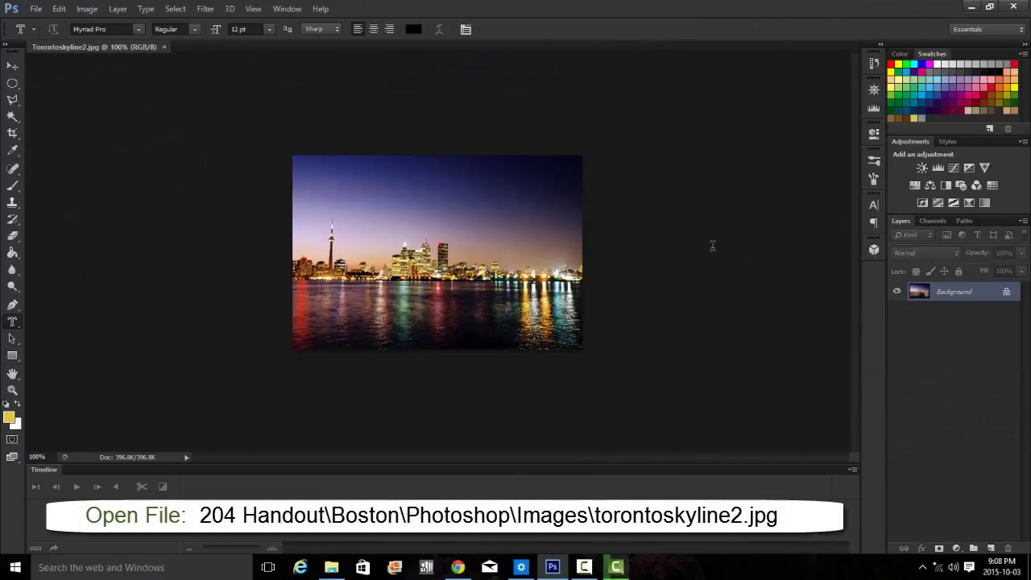
# Step: Copy the entire Toronto skyline image and close its file
pyautogui.hotkey('ctrl', 'a')
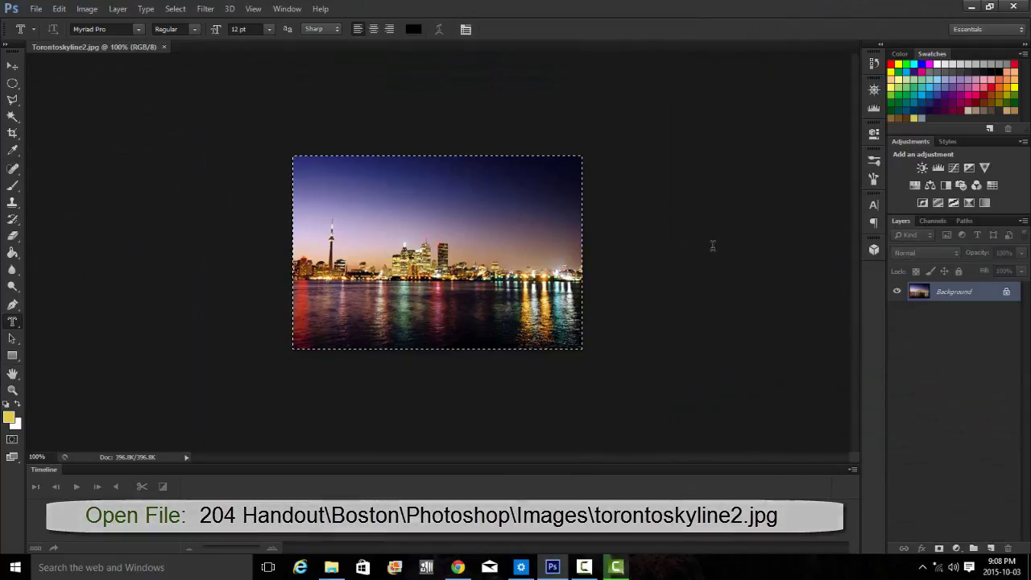
pyautogui.click(163, 47)
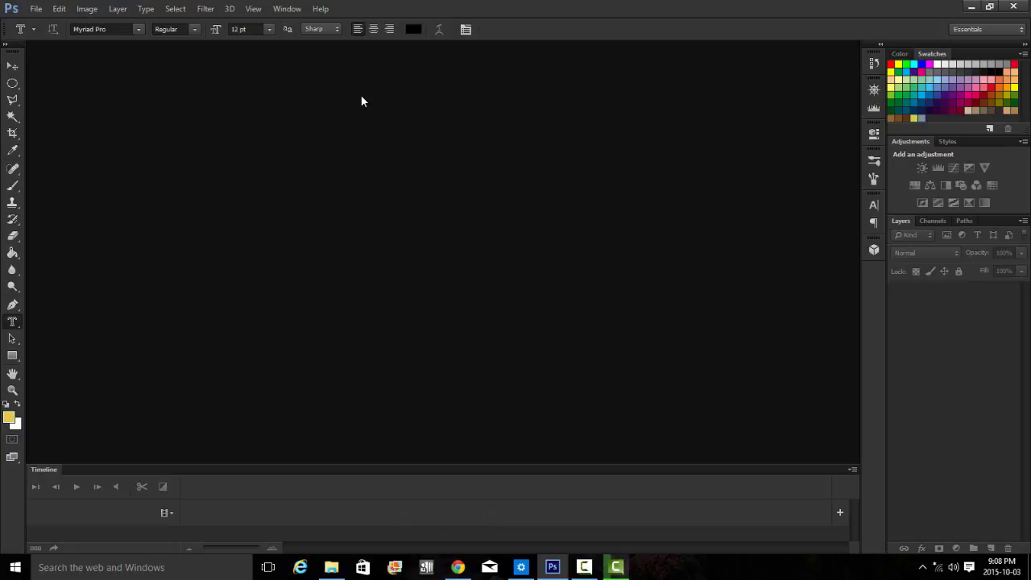
# Step: Begin a new document with the Photo preset and name it Toronto Skyline
pyautogui.click(36, 8)
pyautogui.click(36, 8)
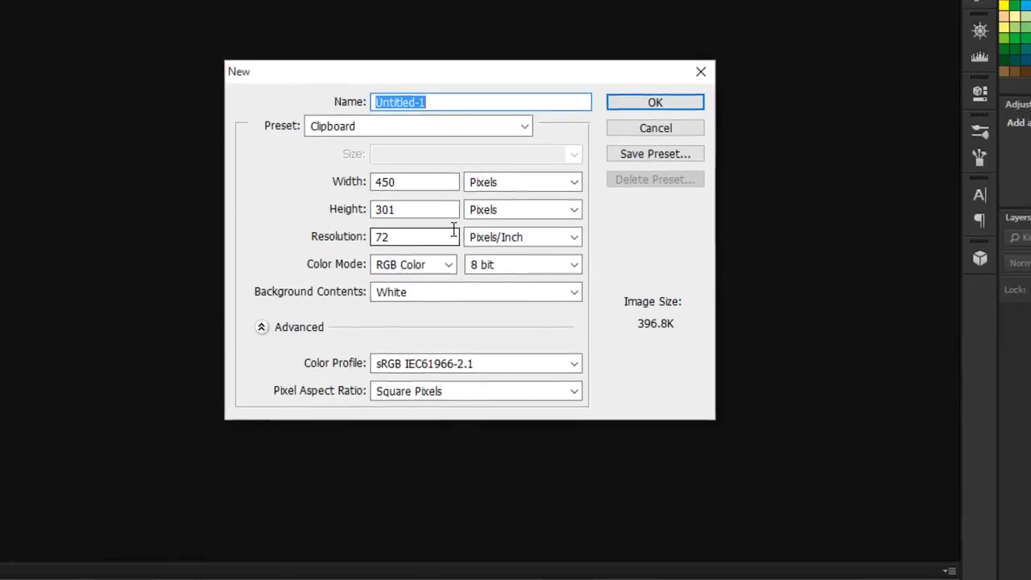
pyautogui.click(501, 103)
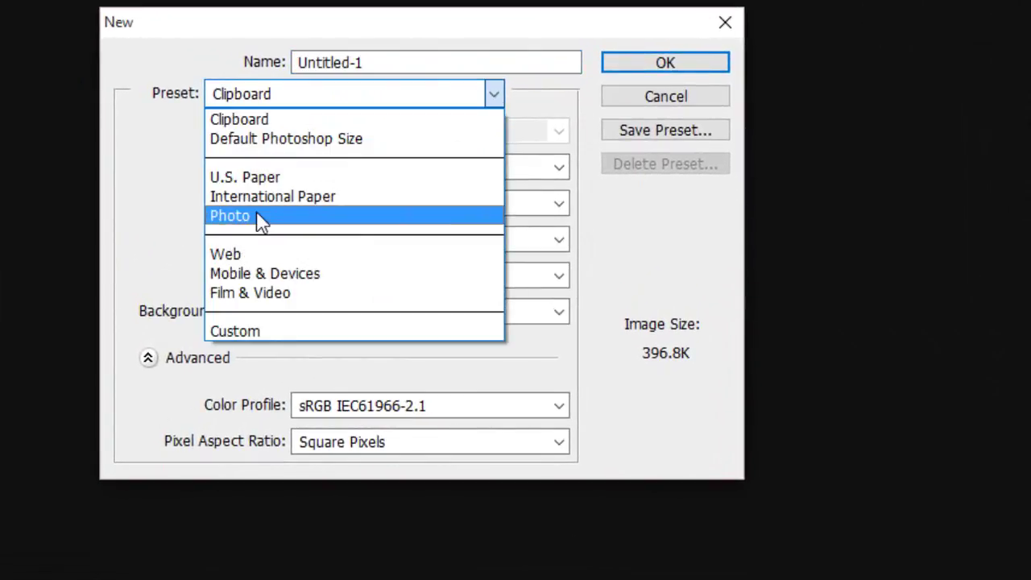
pyautogui.click(274, 218)
pyautogui.moveTo(382, 66); pyautogui.dragTo(292, 67)
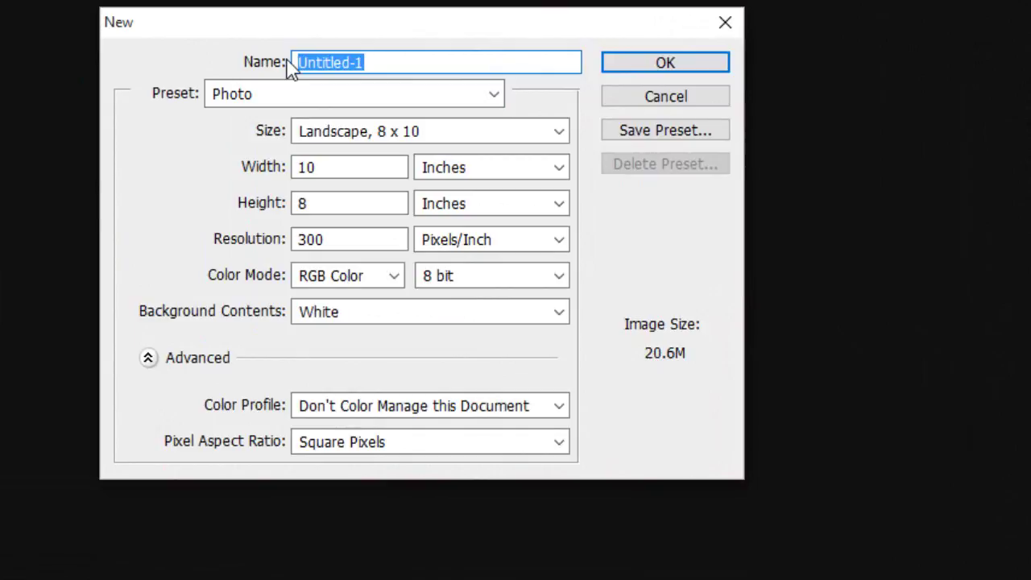
pyautogui.write('Toron')
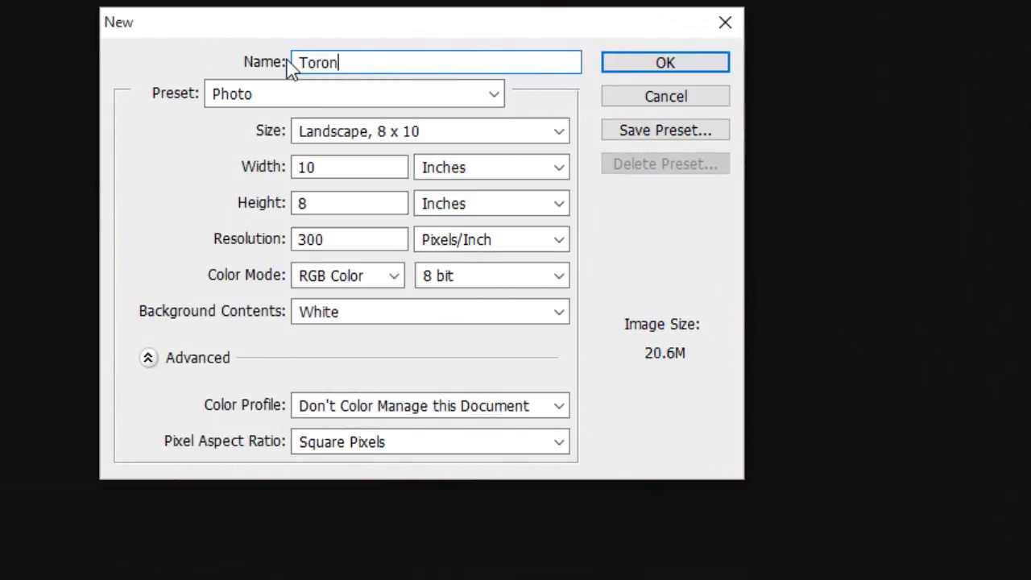
pyautogui.write('to Skyline')
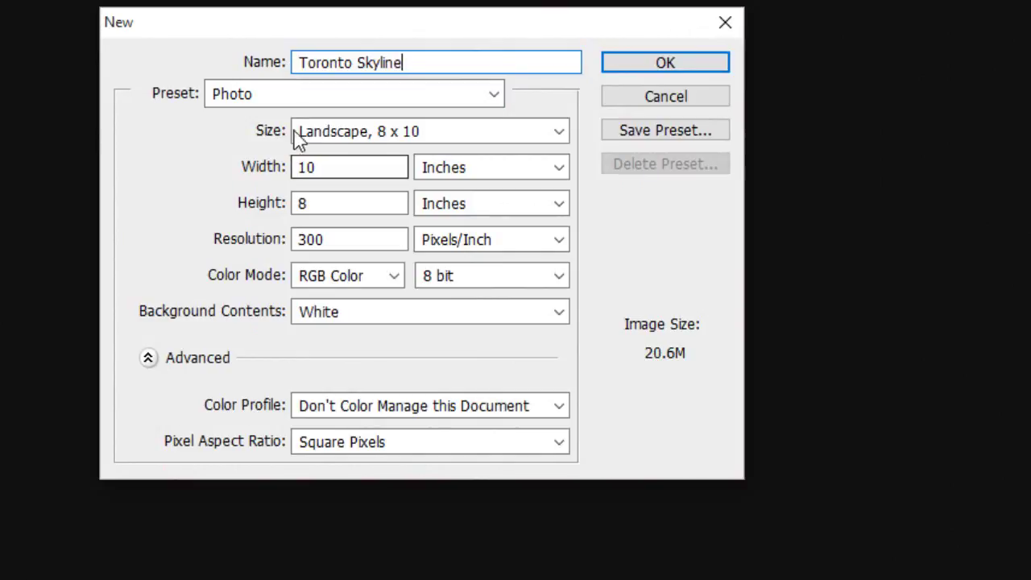
# Step: Create the document at Landscape, 8 x 10 size with a resolution of 72 pixels/inch
pyautogui.click(560, 134)
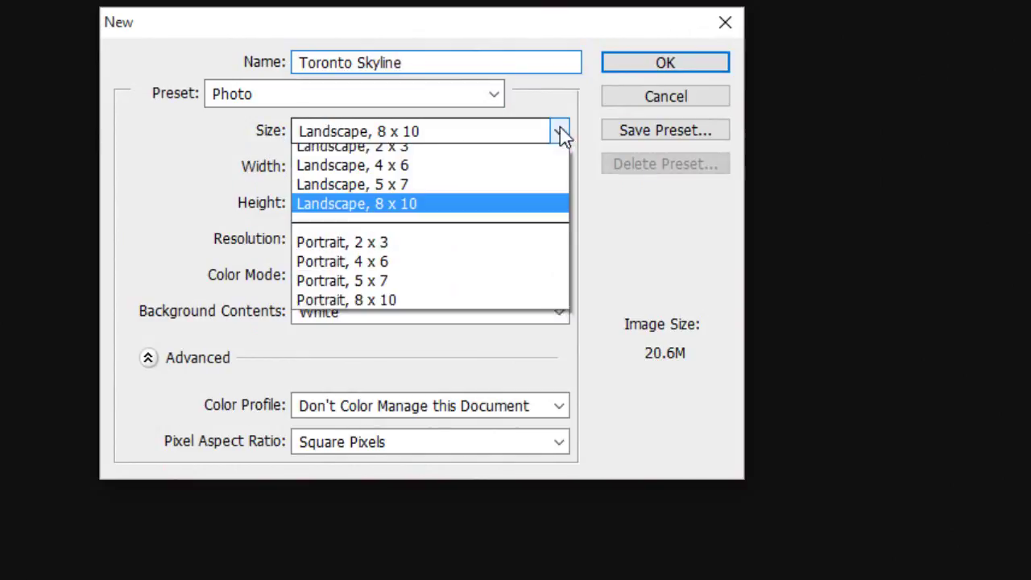
pyautogui.click(399, 218)
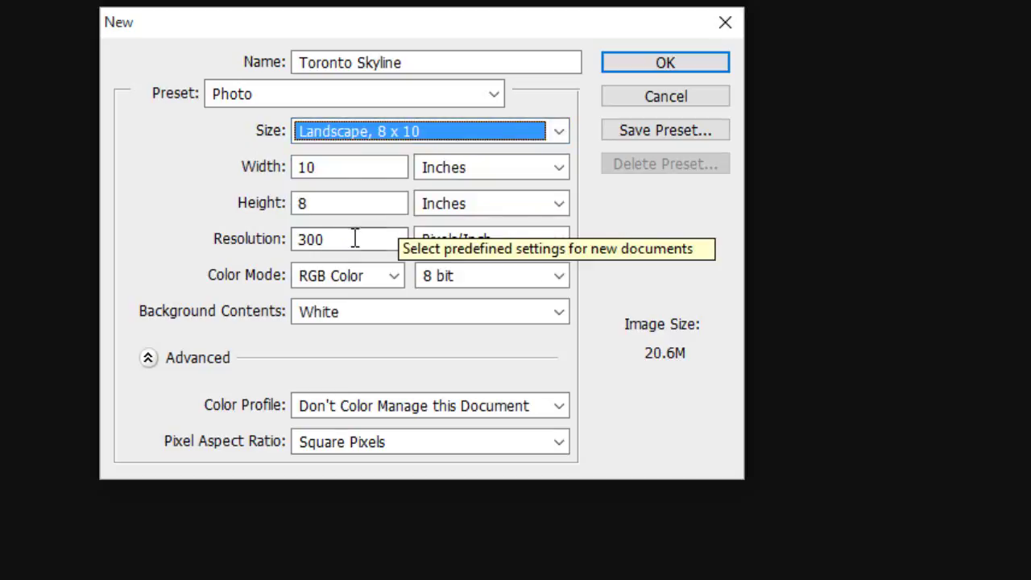
pyautogui.moveTo(341, 239); pyautogui.dragTo(292, 227)
pyautogui.write('72')
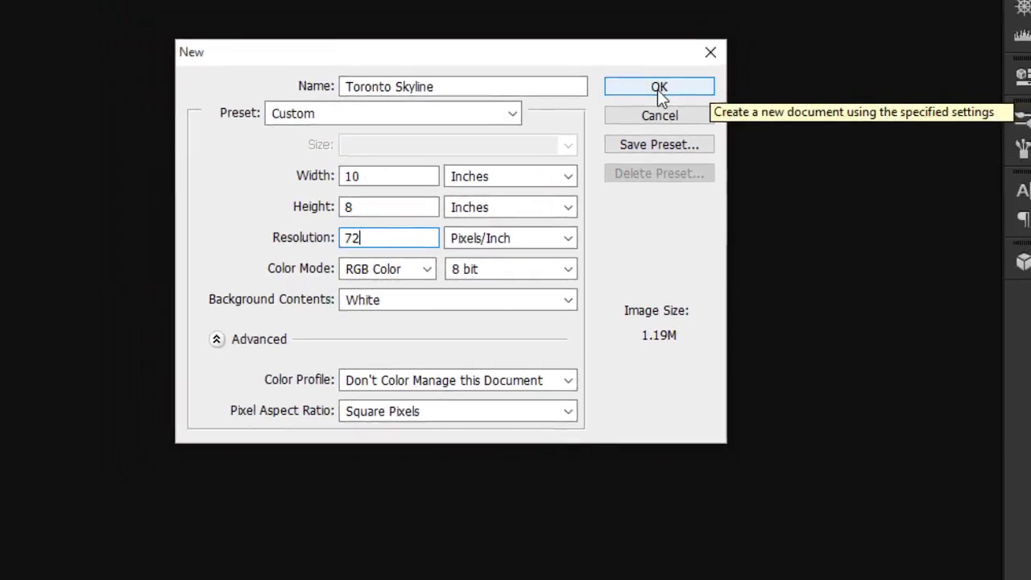
pyautogui.click(669, 65)
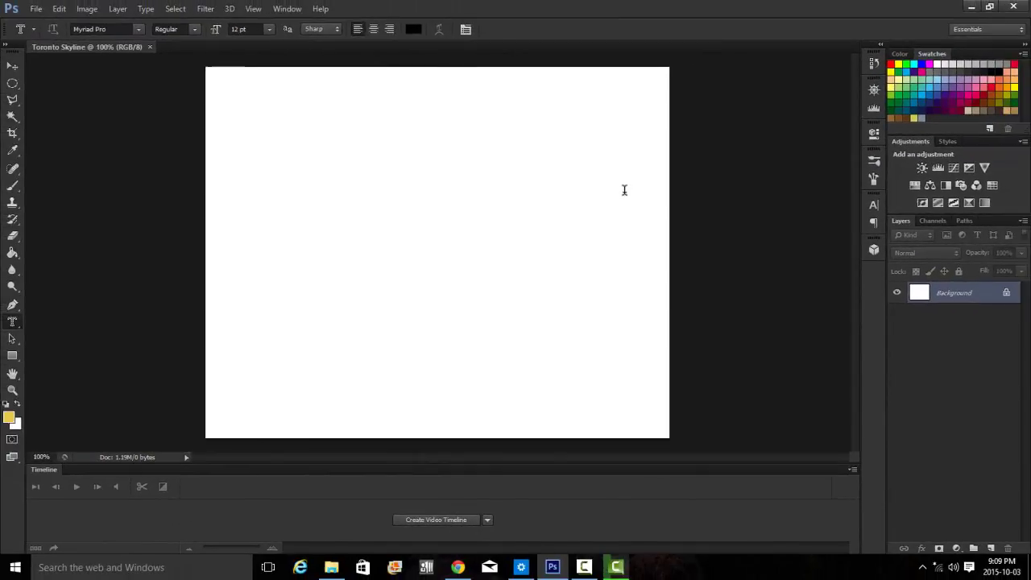
# Step: Choose the Horizontal Type Mask Tool and set its font to Stencil Std
pyautogui.hotkey('shift', 't')
pyautogui.click(12, 321)
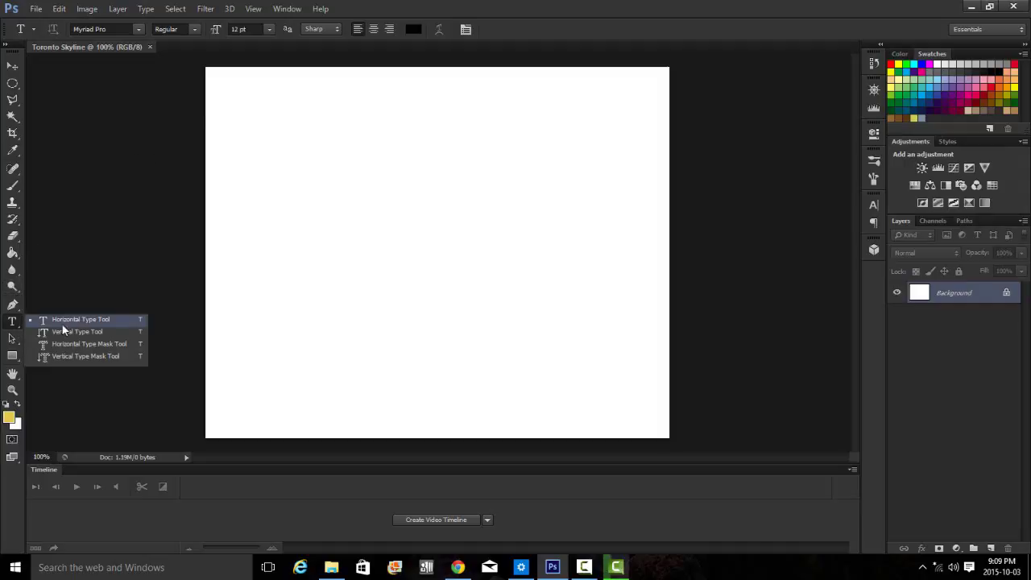
pyautogui.click(81, 342)
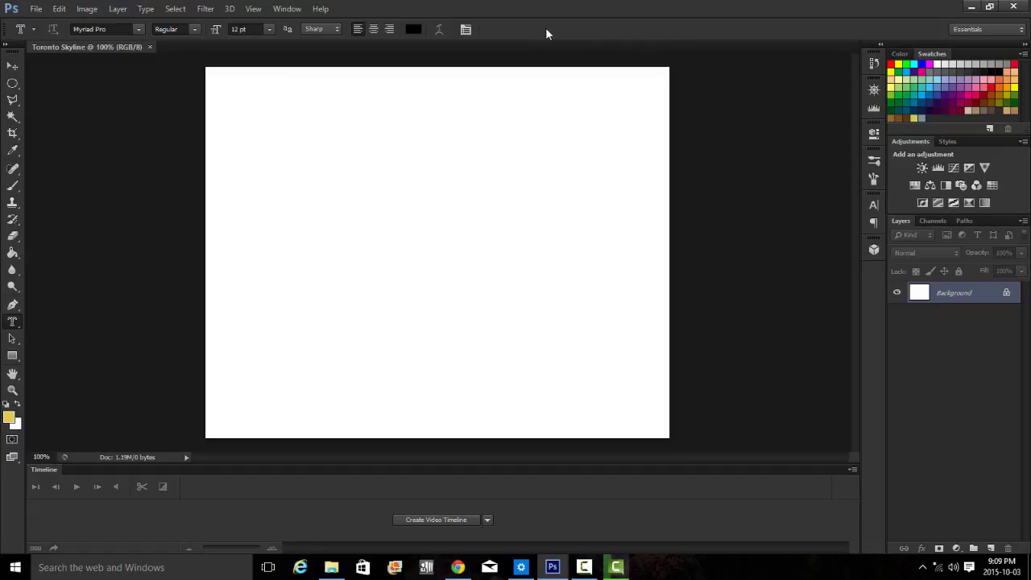
pyautogui.click(465, 31)
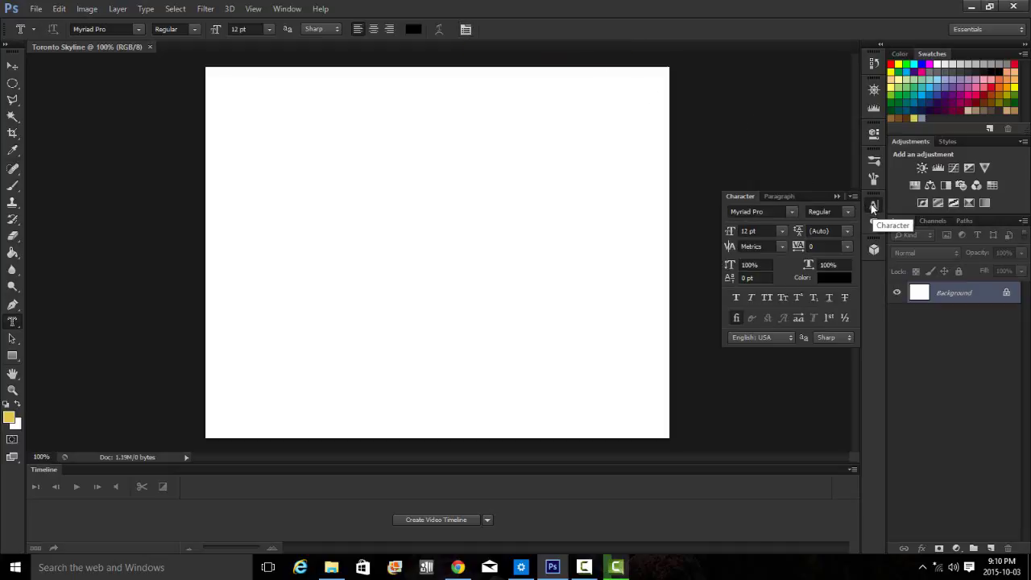
pyautogui.click(747, 211)
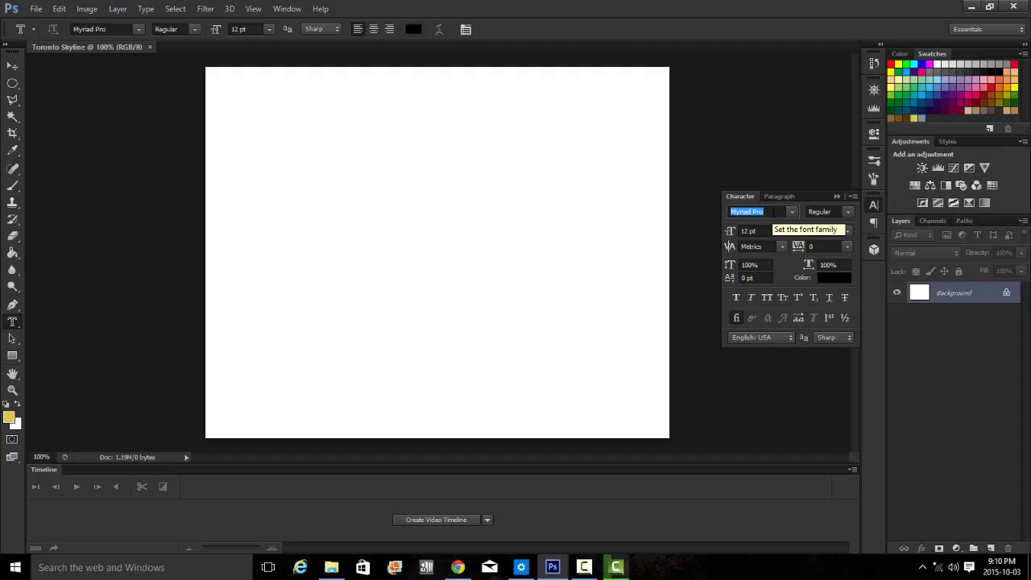
pyautogui.write('Stencil')
pyautogui.press('Return')
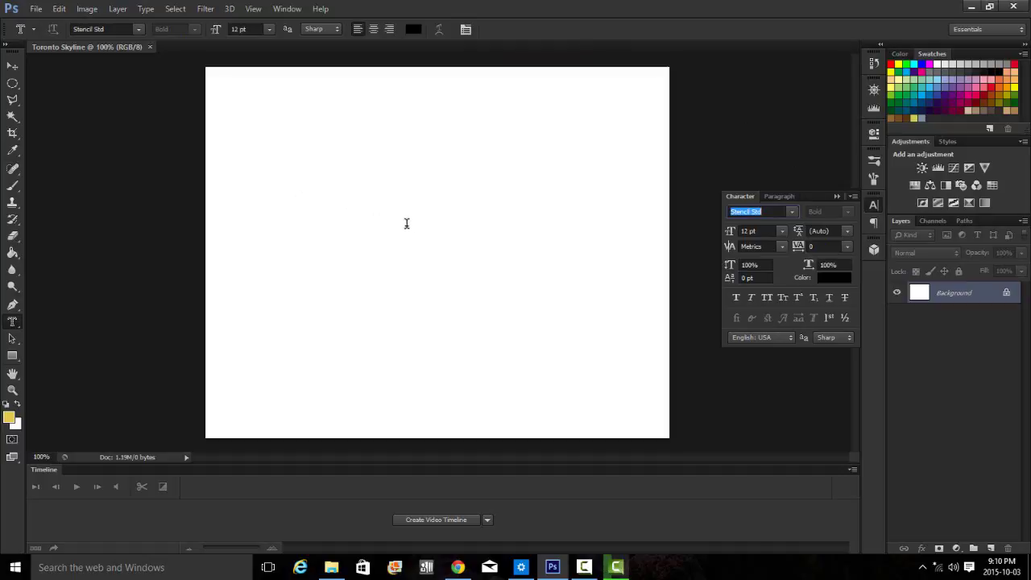
# Step: Enter TORONTO as centre-aligned mask text near the middle of the canvas
pyautogui.click(434, 235)
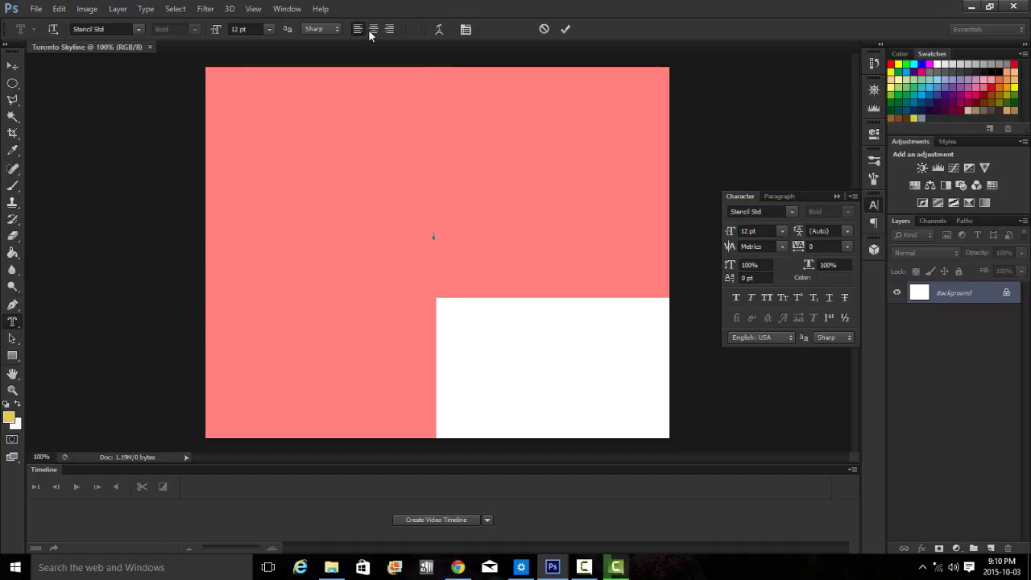
pyautogui.click(372, 30)
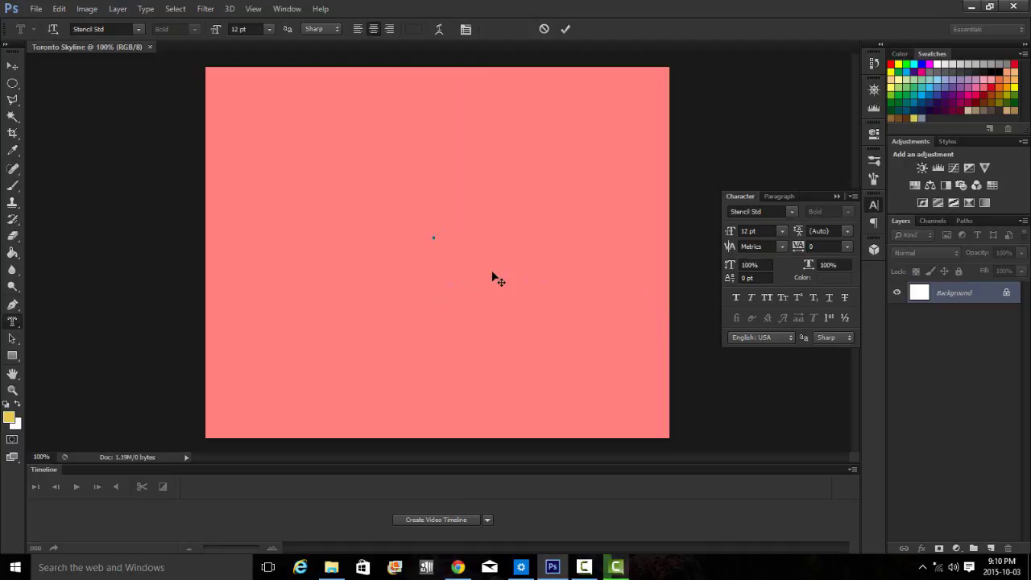
pyautogui.write('TORONTO')
# Step: Set the font size of the whole word TORONTO to 125 pt
pyautogui.moveTo(453, 235); pyautogui.dragTo(346, 247)
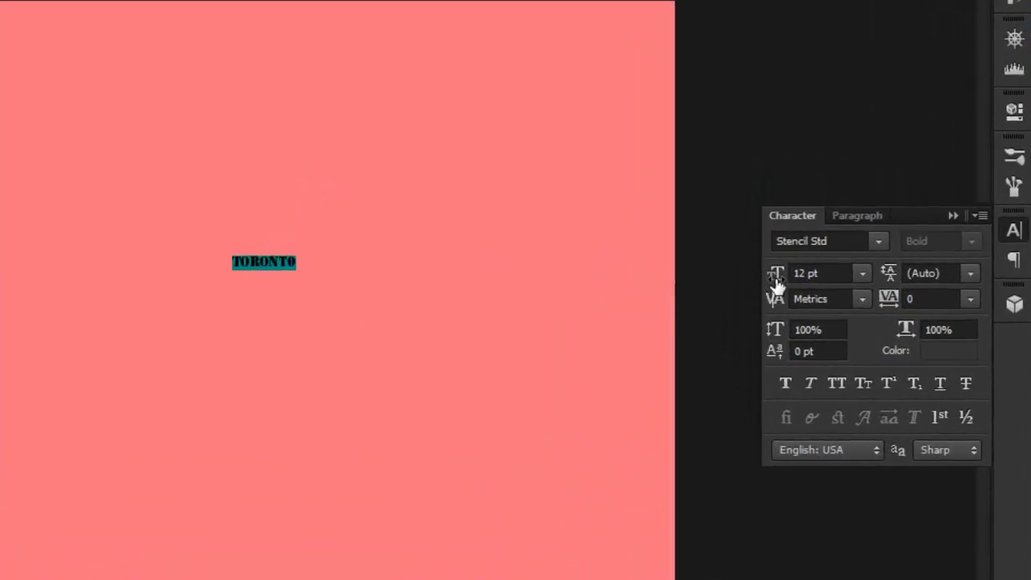
pyautogui.click(843, 286)
pyautogui.moveTo(843, 286); pyautogui.dragTo(790, 293)
pyautogui.write('125')
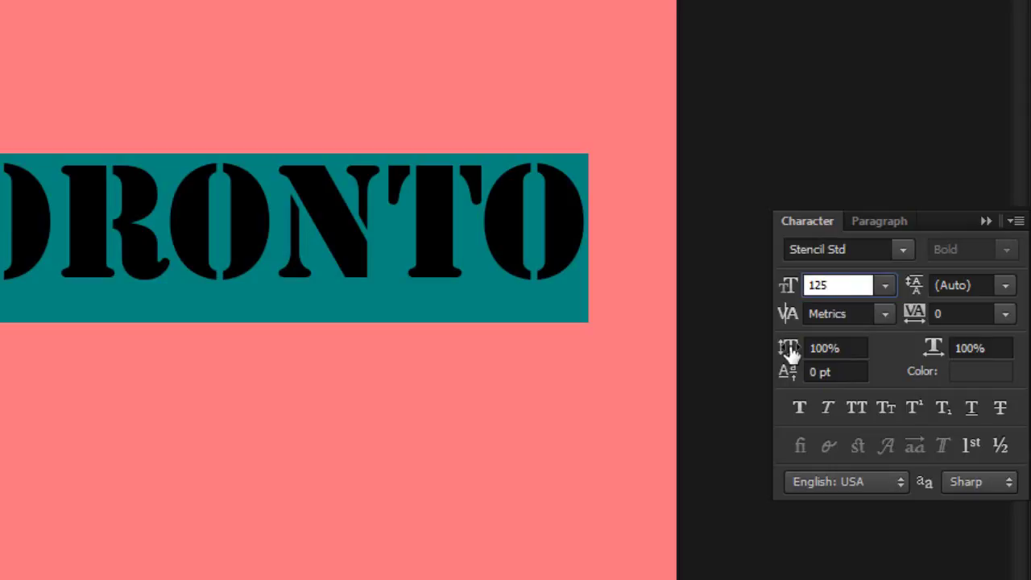
# Step: Scale the word to 190% vertically and 110% horizontally, and move it to the middle of the canvas
pyautogui.moveTo(791, 352); pyautogui.dragTo(892, 363)
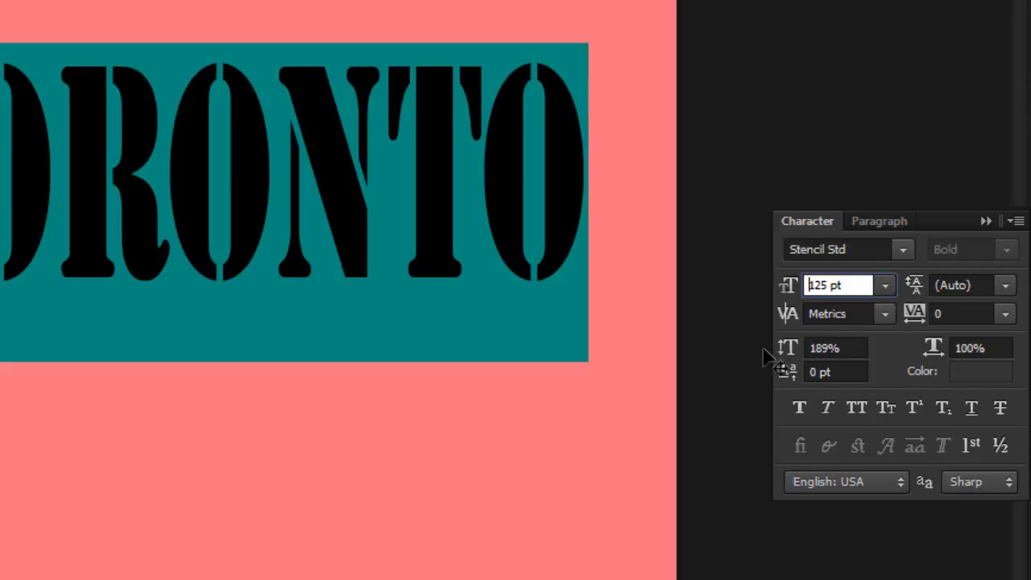
pyautogui.moveTo(785, 354); pyautogui.dragTo(787, 355)
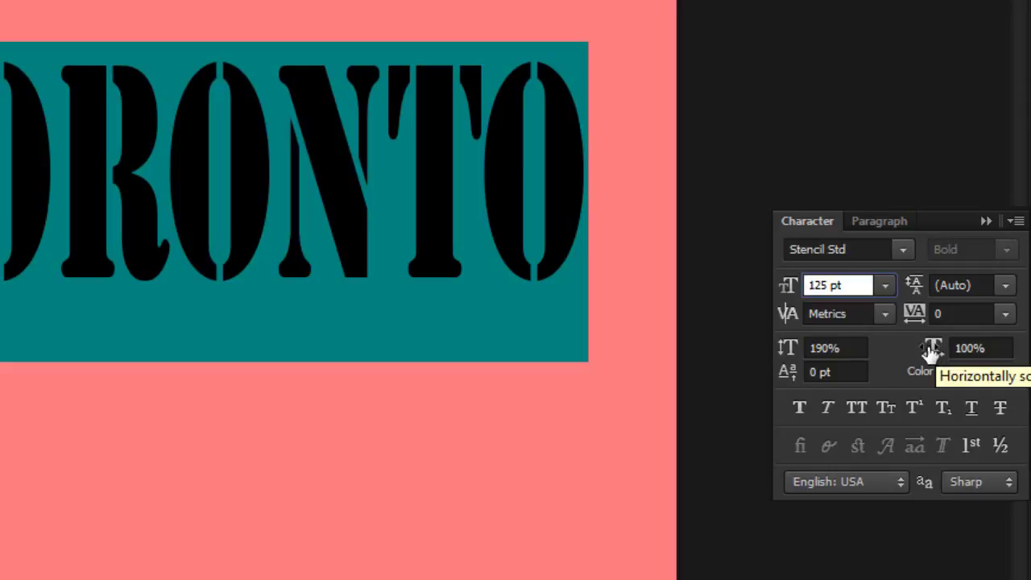
pyautogui.moveTo(933, 348); pyautogui.dragTo(940, 357)
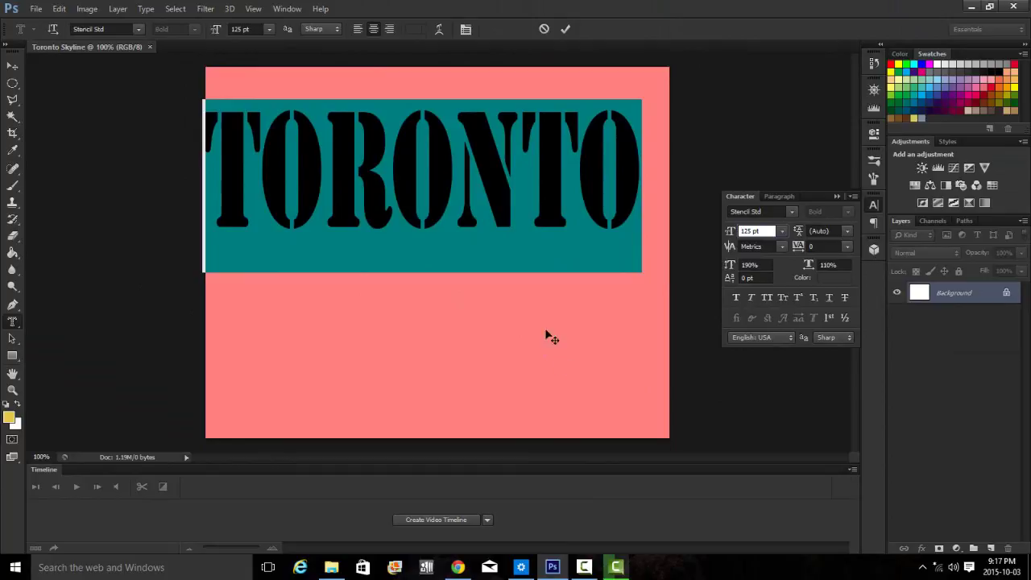
pyautogui.moveTo(540, 308); pyautogui.dragTo(551, 358)
pyautogui.moveTo(556, 368); pyautogui.dragTo(562, 385)
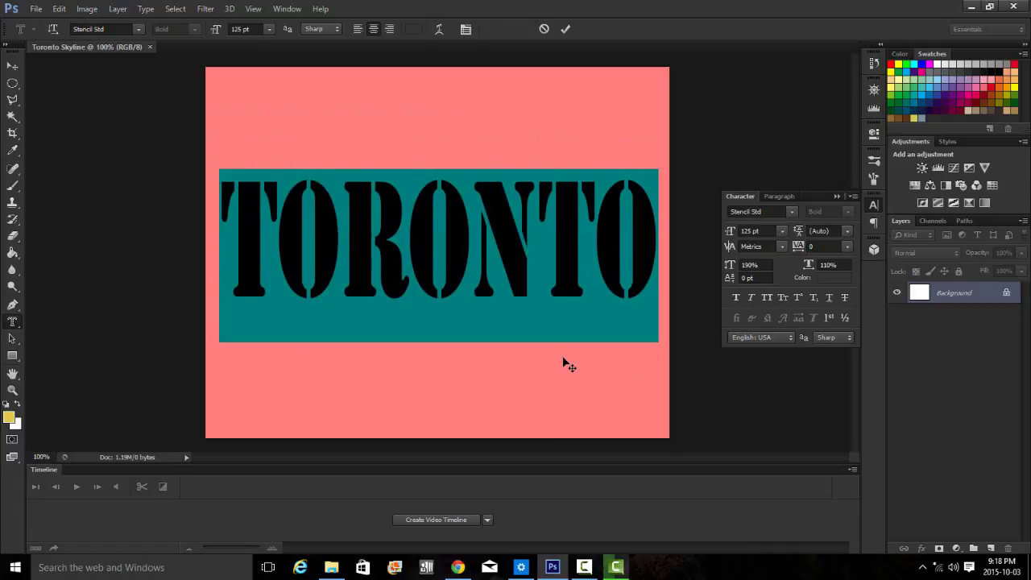
# Step: Lower the letters RON with a baseline shift of -54 pt and commit the mask text as a selection
pyautogui.click(347, 253)
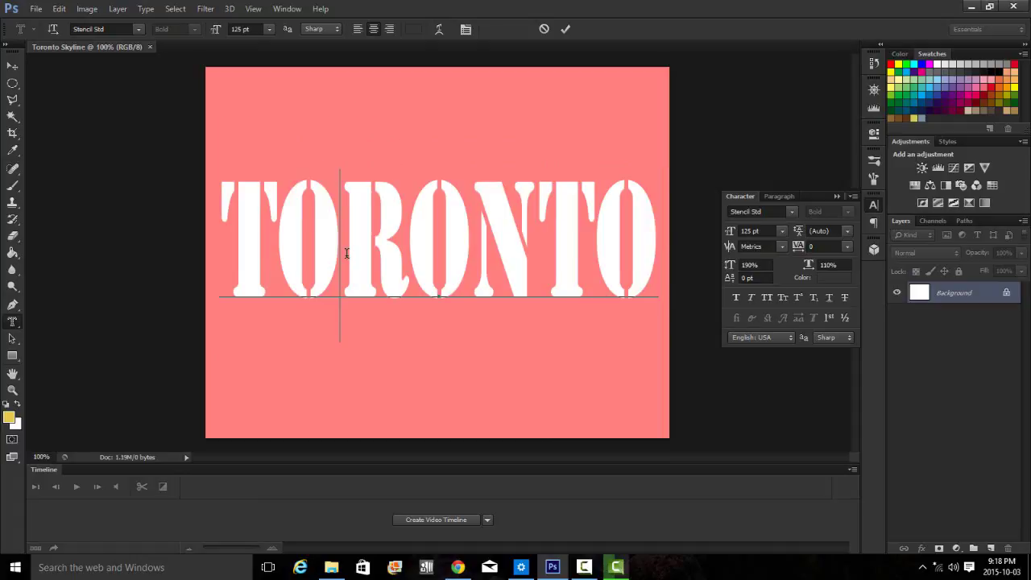
pyautogui.moveTo(356, 255); pyautogui.dragTo(503, 278)
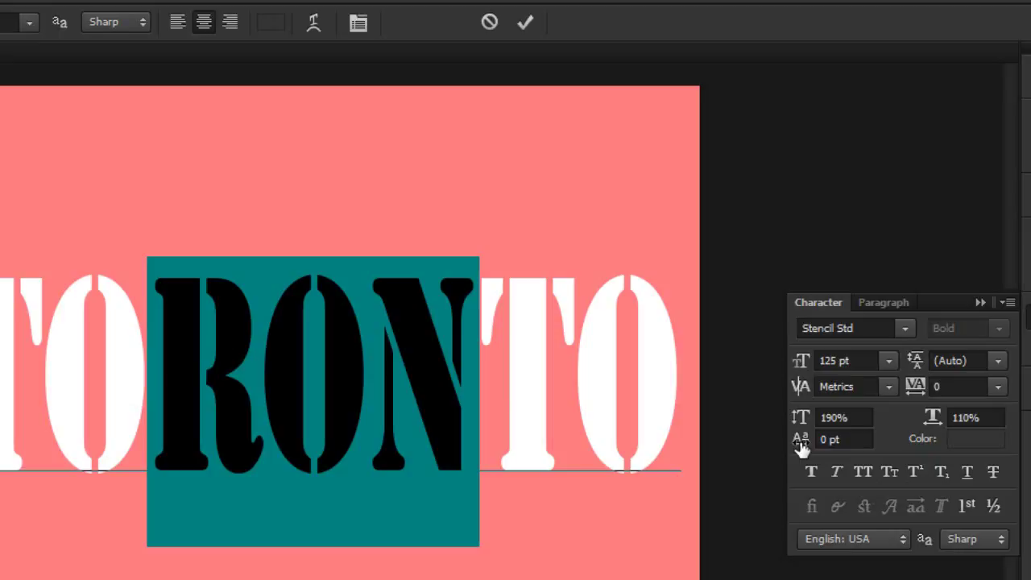
pyautogui.moveTo(802, 446); pyautogui.dragTo(742, 456)
pyautogui.click(837, 439)
pyautogui.press('BackSpace')
pyautogui.write('4')
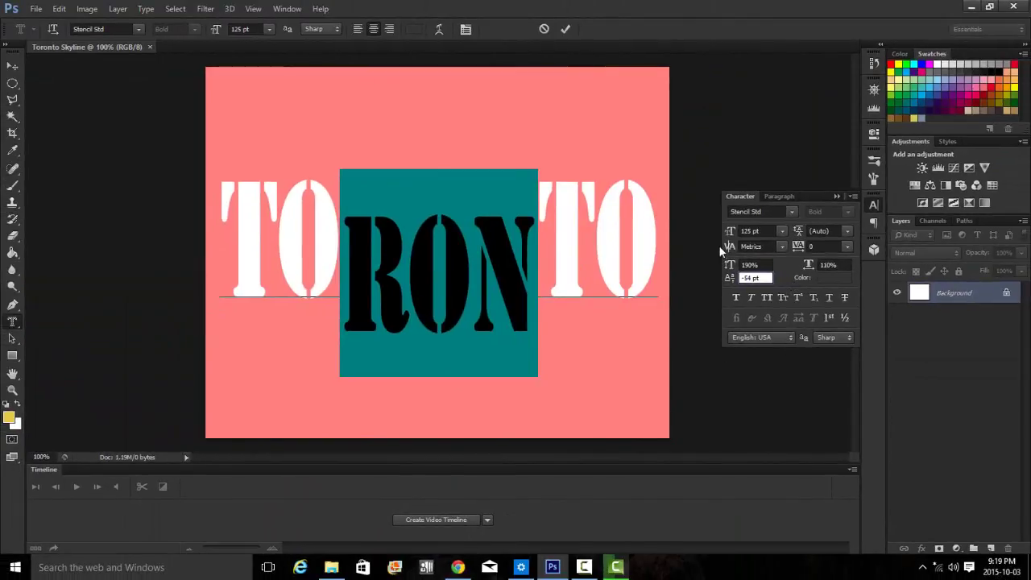
pyautogui.click(566, 29)
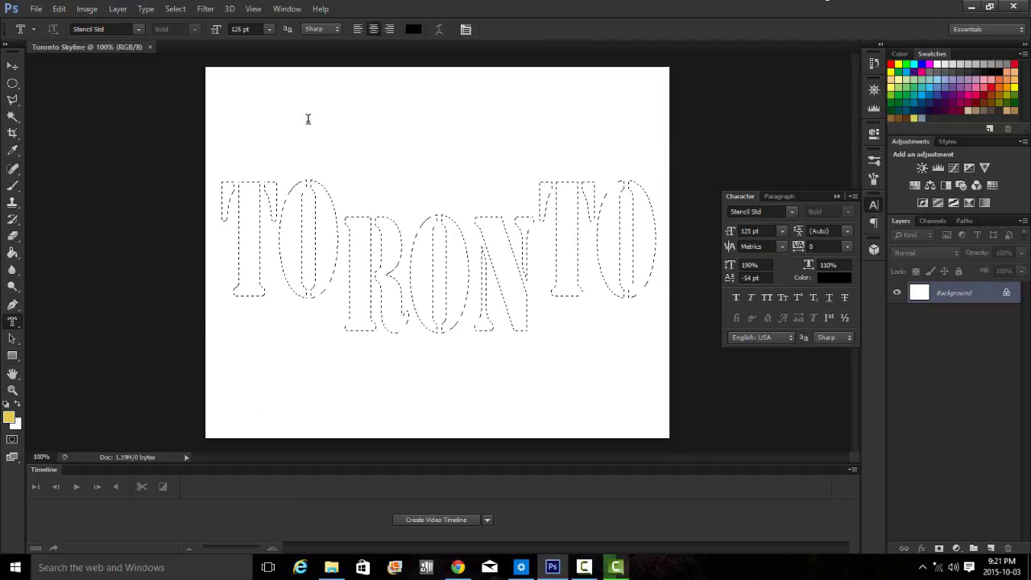
# Step: Paste the copied skyline image into the TORONTO letter selection
pyautogui.click(60, 9)
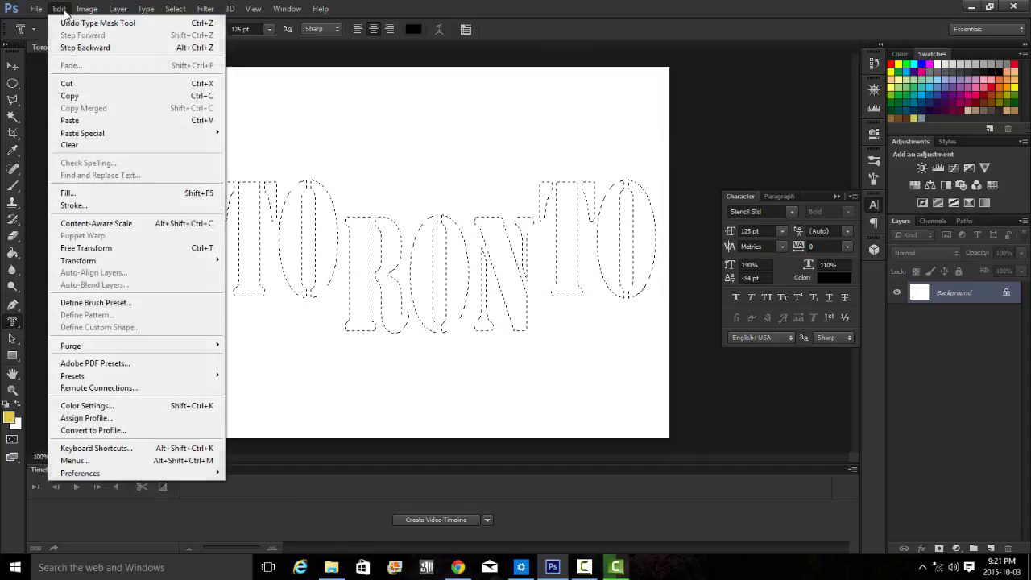
pyautogui.moveTo(99, 135)
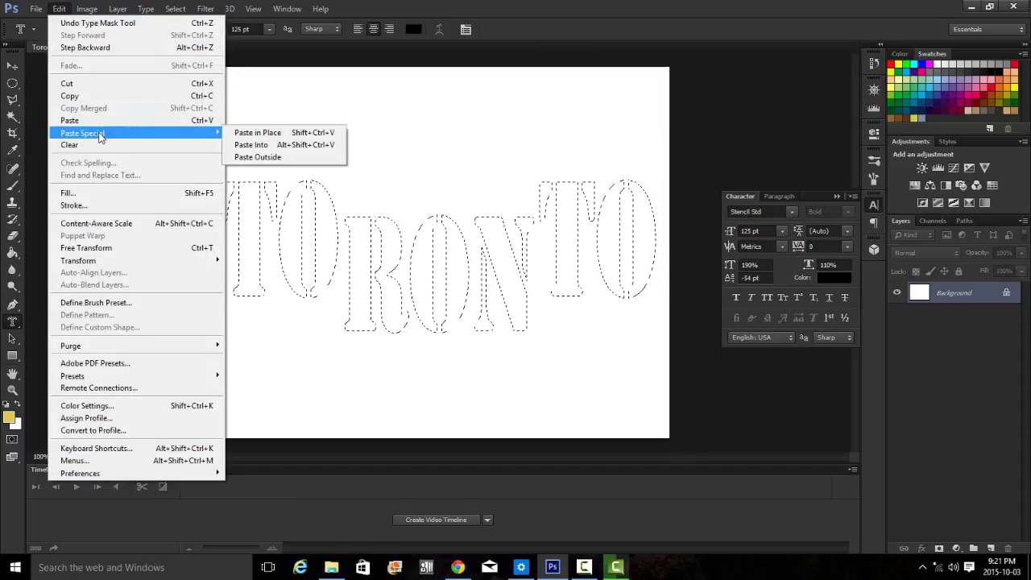
pyautogui.click(274, 145)
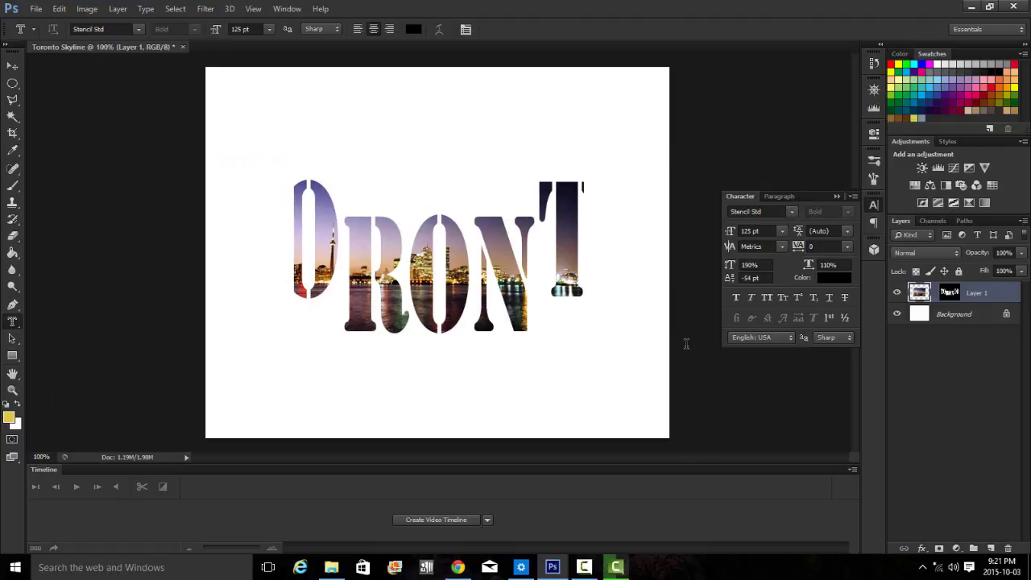
# Step: Scale the pasted skyline image proportionally to 140% with Free Transform
pyautogui.hotkey('ctrl', 't')
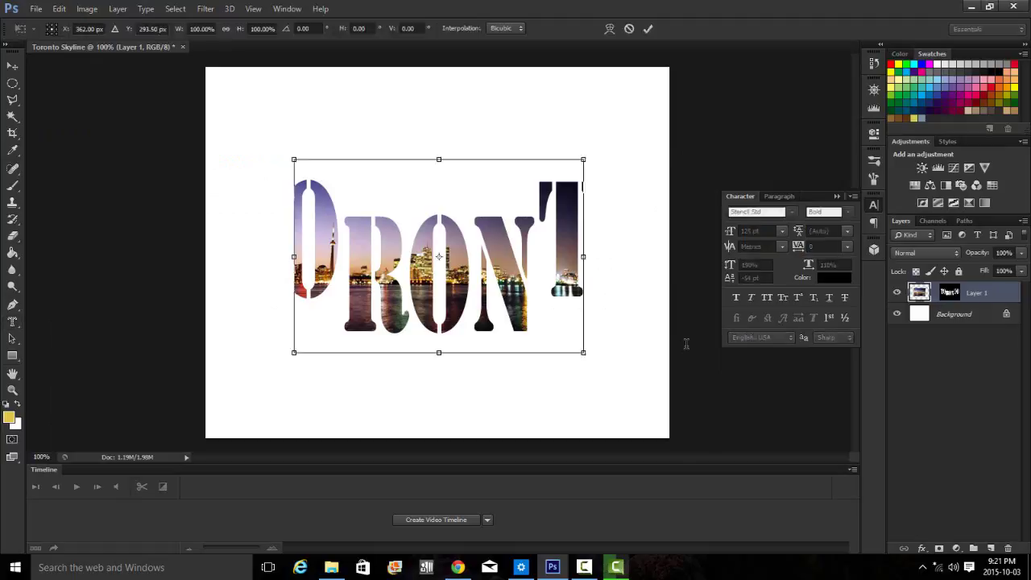
pyautogui.click(226, 30)
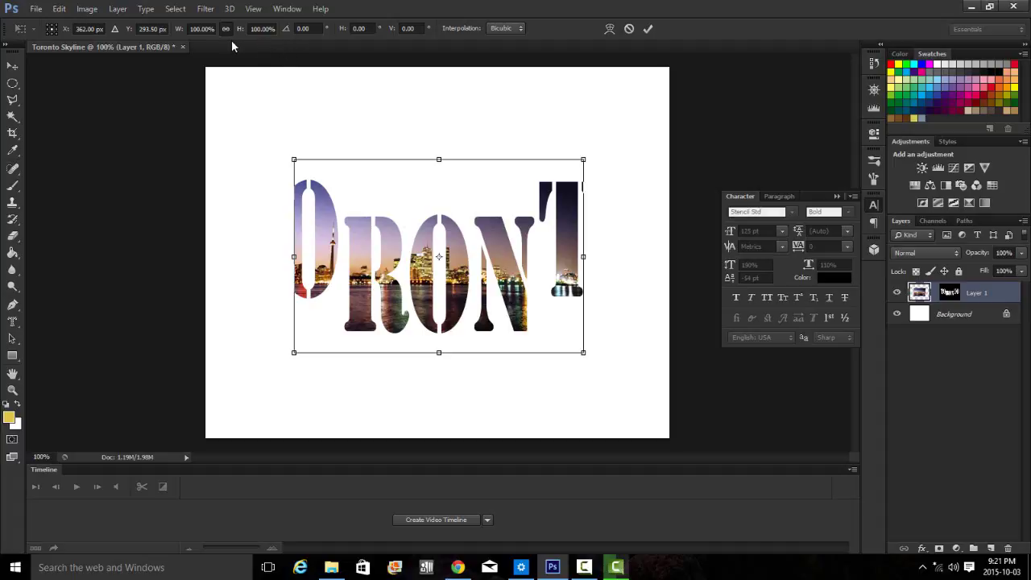
pyautogui.click(190, 29)
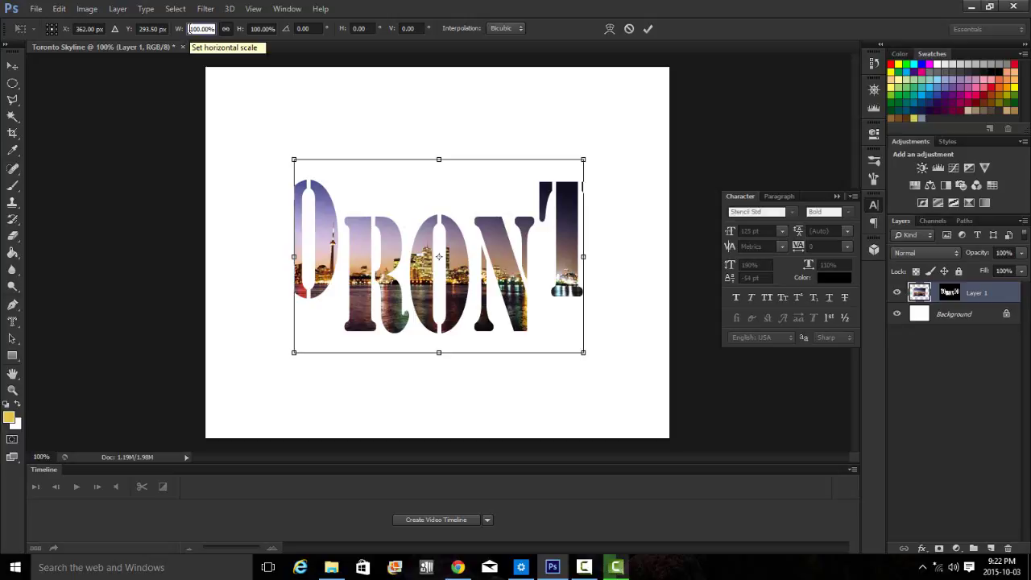
pyautogui.moveTo(190, 29); pyautogui.dragTo(218, 39)
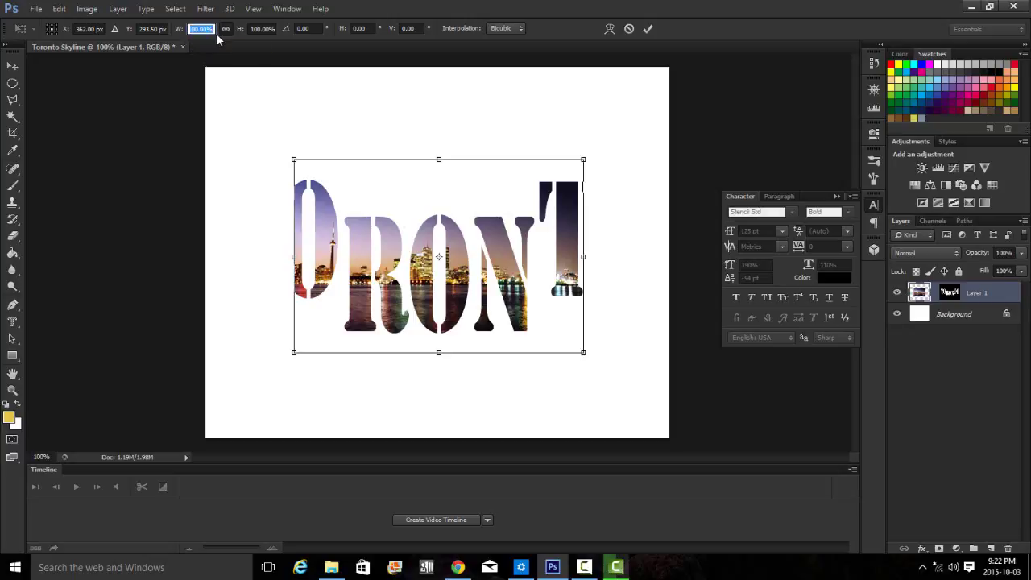
pyautogui.write('140')
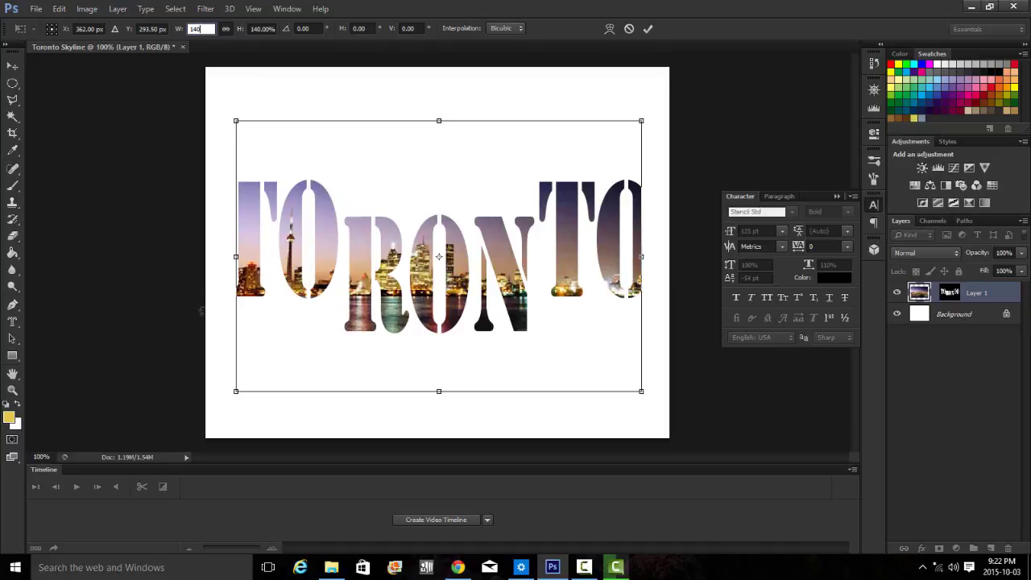
pyautogui.press('Return')
# Step: Stretch the skyline image sideways in both directions to about 154% width so it fills all the letters, and commit the transform
pyautogui.moveTo(235, 256); pyautogui.dragTo(213, 257)
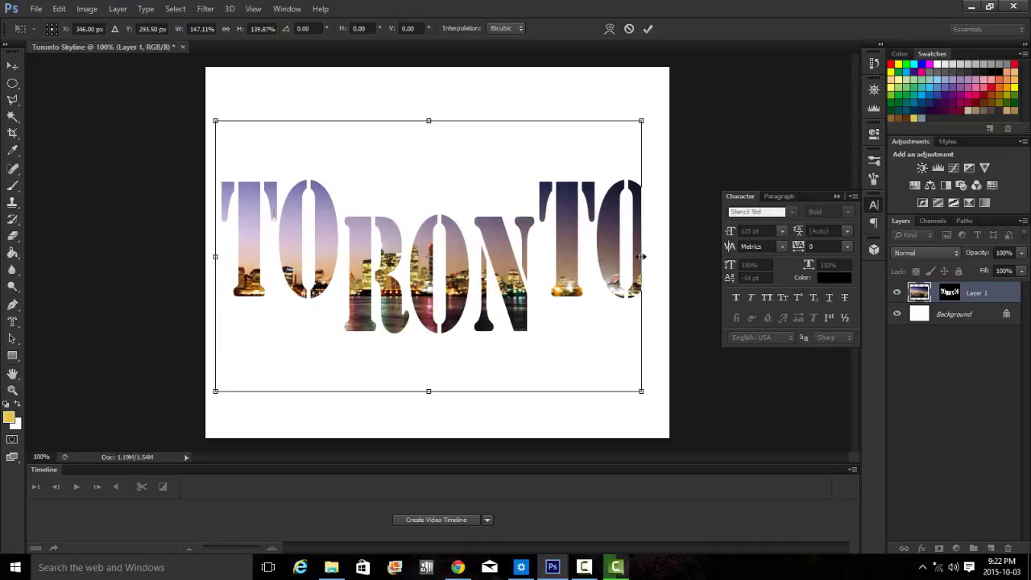
pyautogui.moveTo(645, 257); pyautogui.dragTo(658, 262)
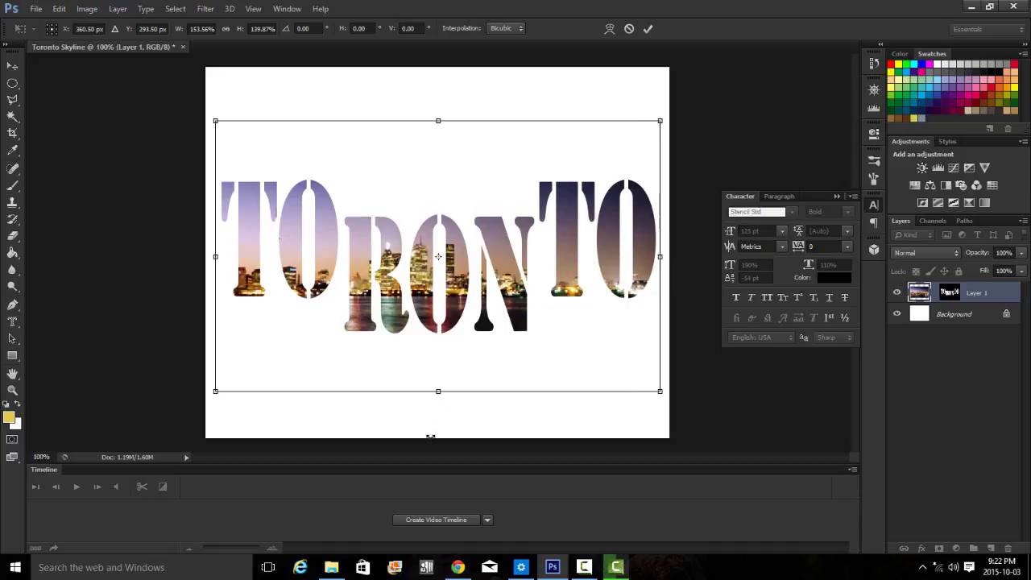
pyautogui.click(647, 29)
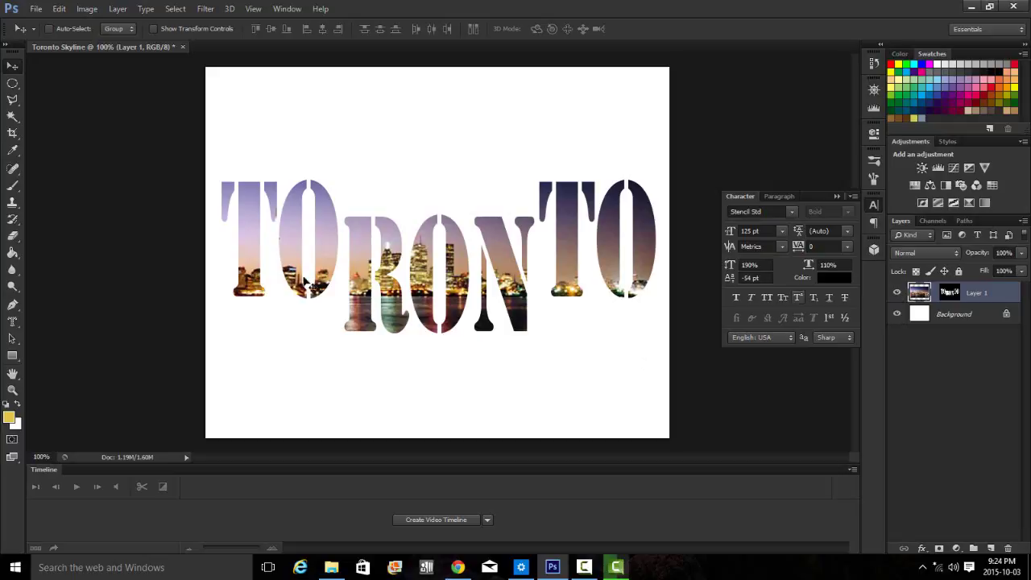
# Step: Shift the skyline left so the tower sits in the first T, and widen its right side to about 108% to fill the last O
pyautogui.moveTo(288, 258); pyautogui.dragTo(262, 256)
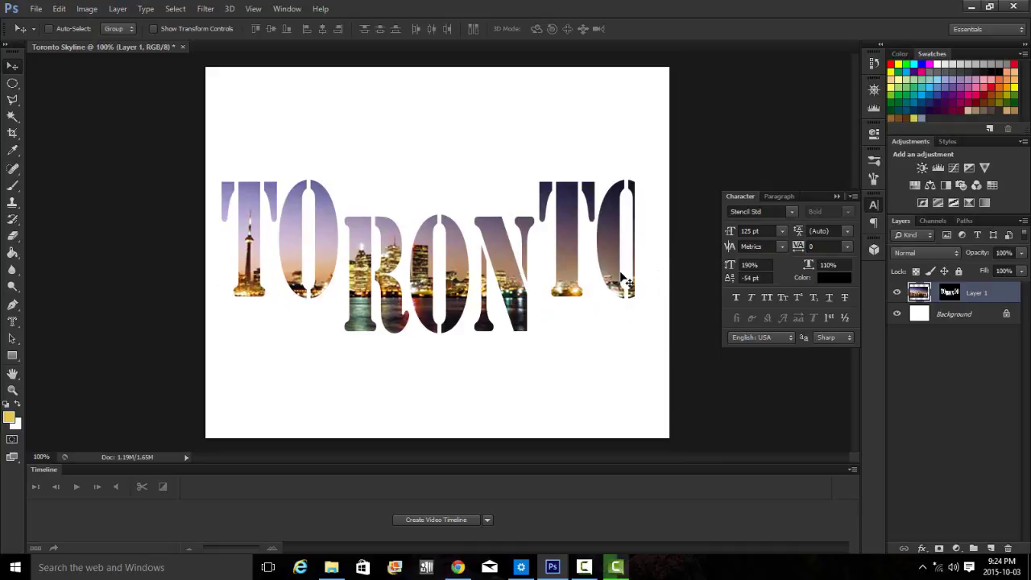
pyautogui.hotkey('ctrl', 't')
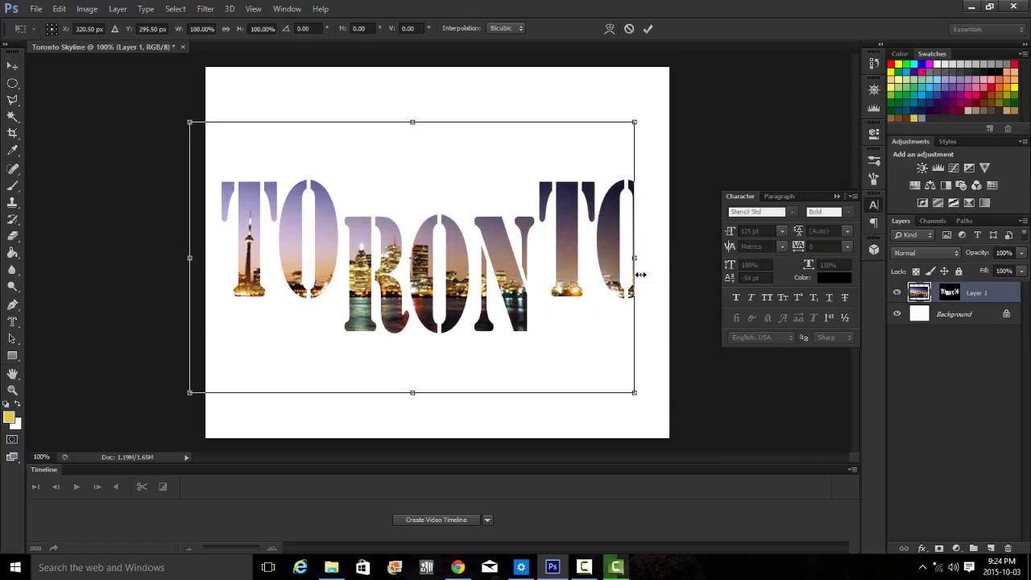
pyautogui.moveTo(634, 256); pyautogui.dragTo(668, 258)
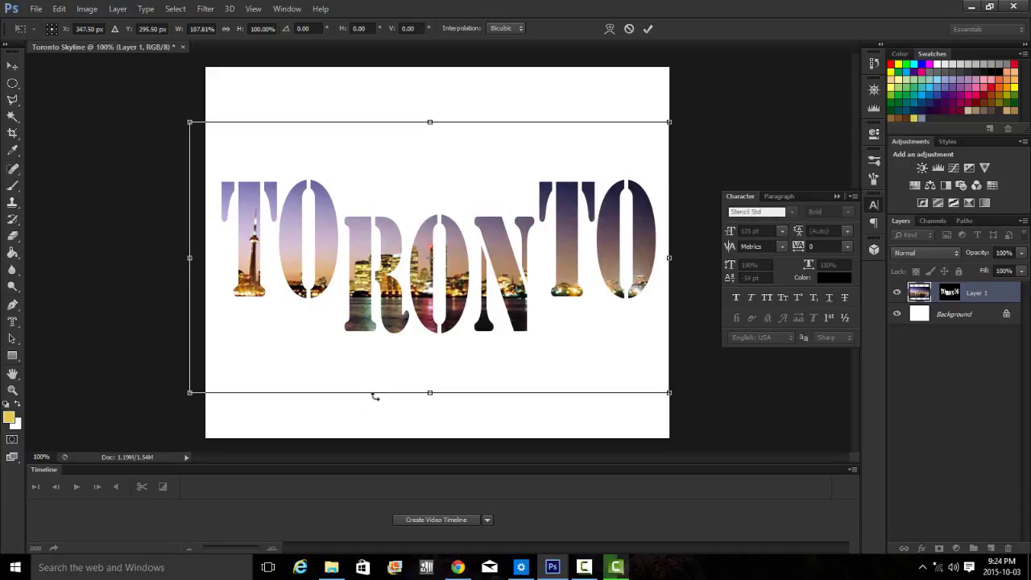
pyautogui.click(649, 29)
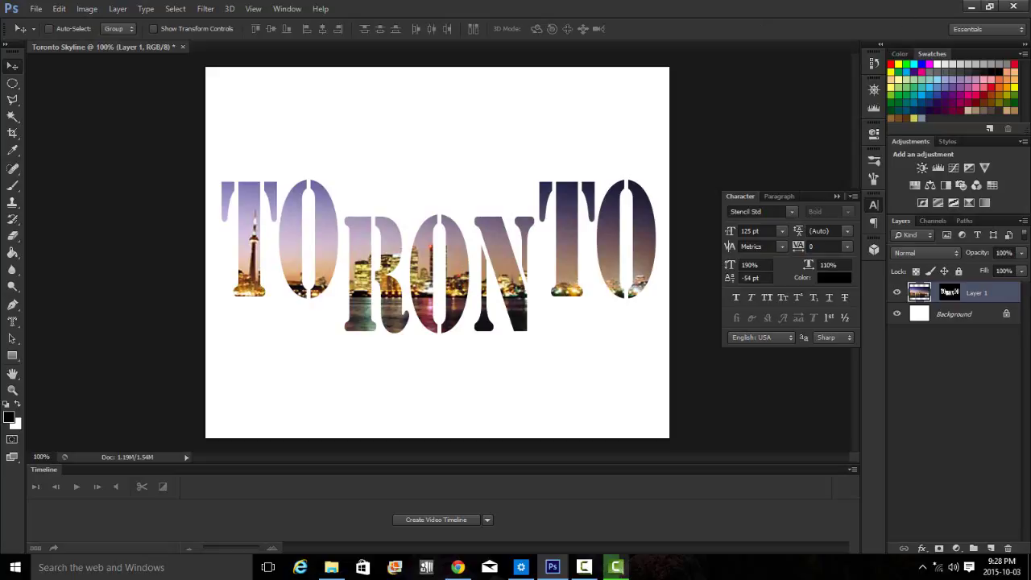
# Step: Load the TORONTO layer mask as a selection, stroke it with a 3 px centered dark blue (#121c46) outline, and deselect
pyautogui.keyDown('ctrl'); pyautogui.click(951, 295); pyautogui.keyUp('ctrl')
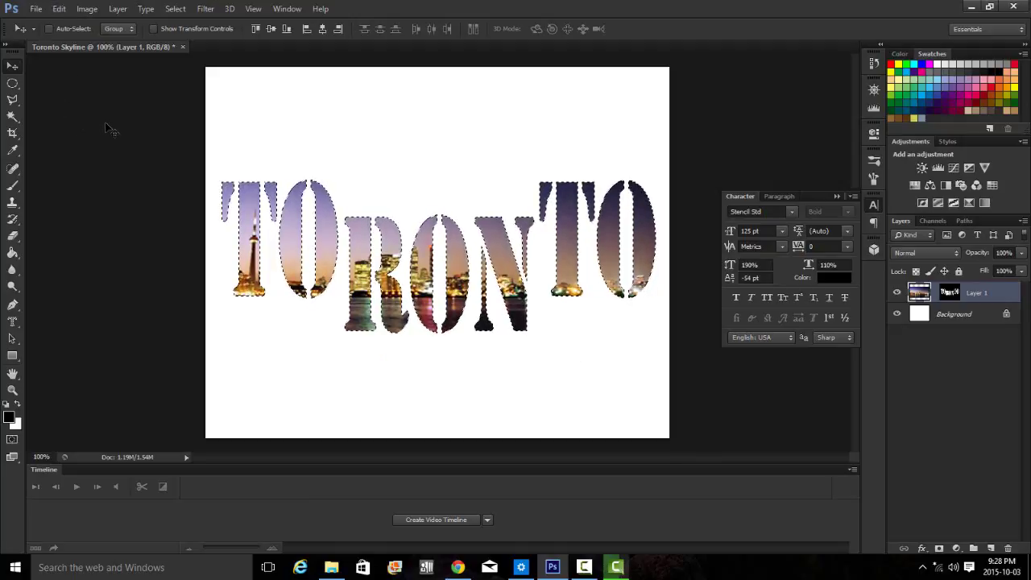
pyautogui.click(65, 10)
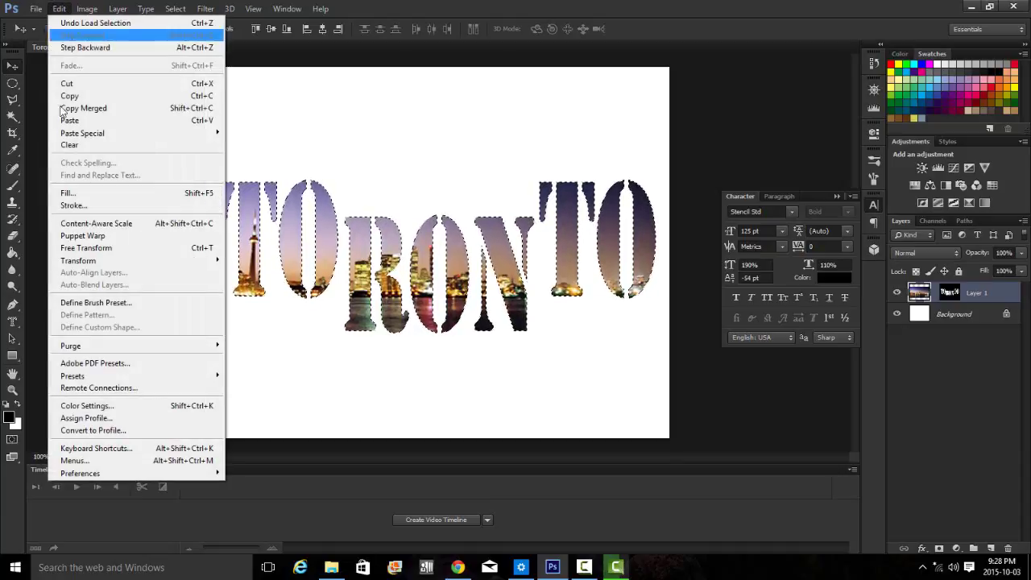
pyautogui.click(75, 206)
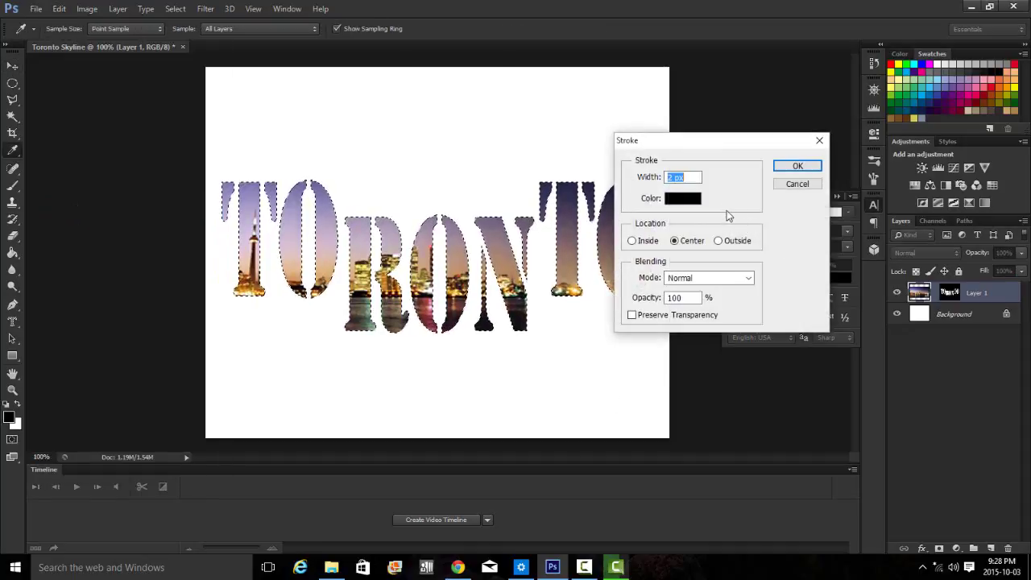
pyautogui.write('3')
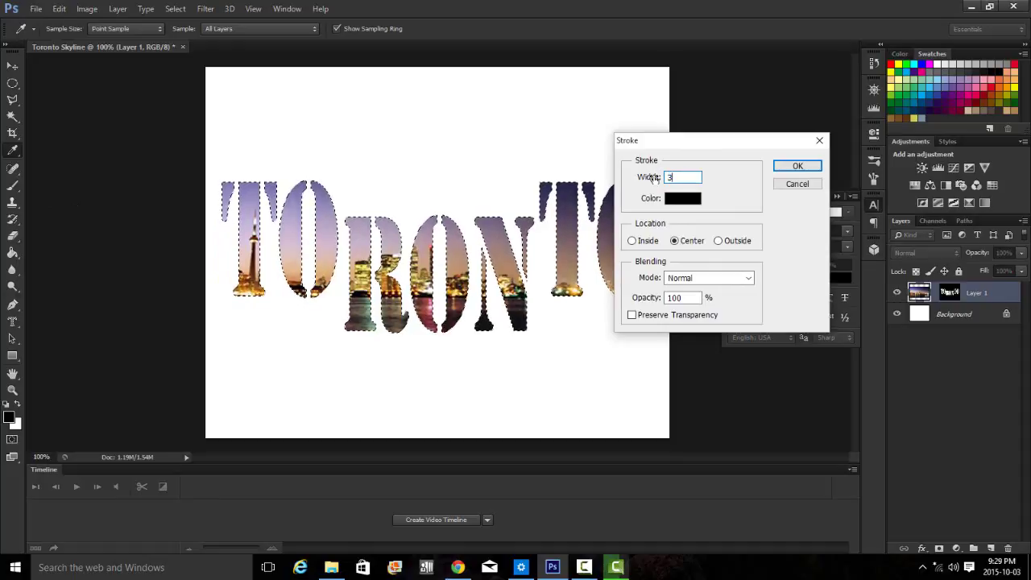
pyautogui.click(687, 203)
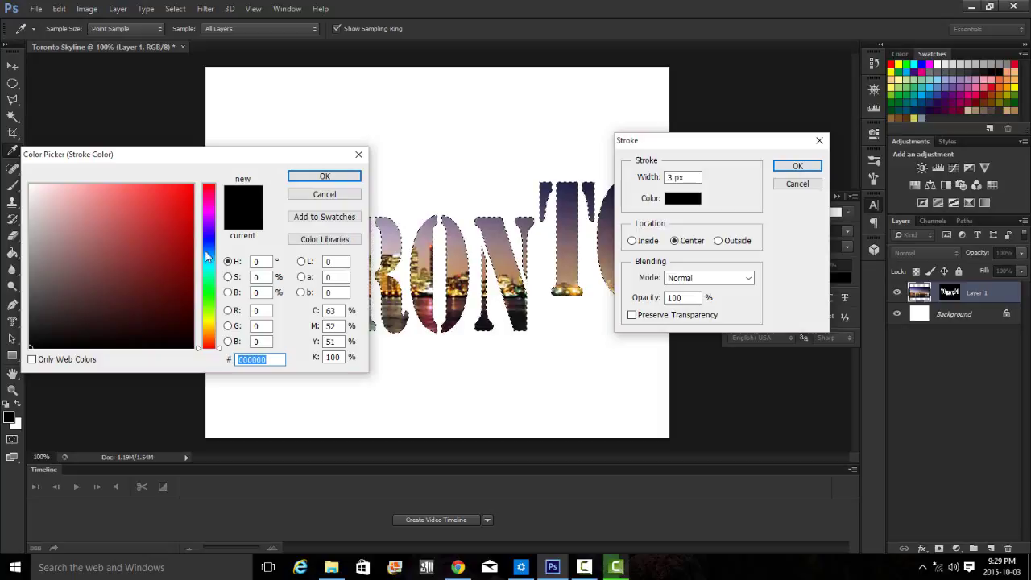
pyautogui.click(926, 103)
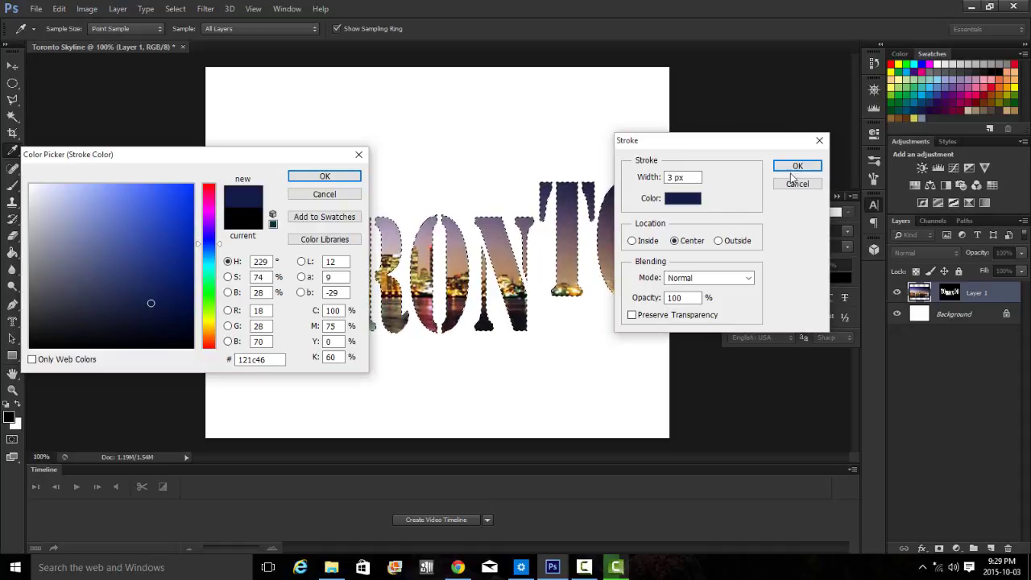
pyautogui.press('Return')
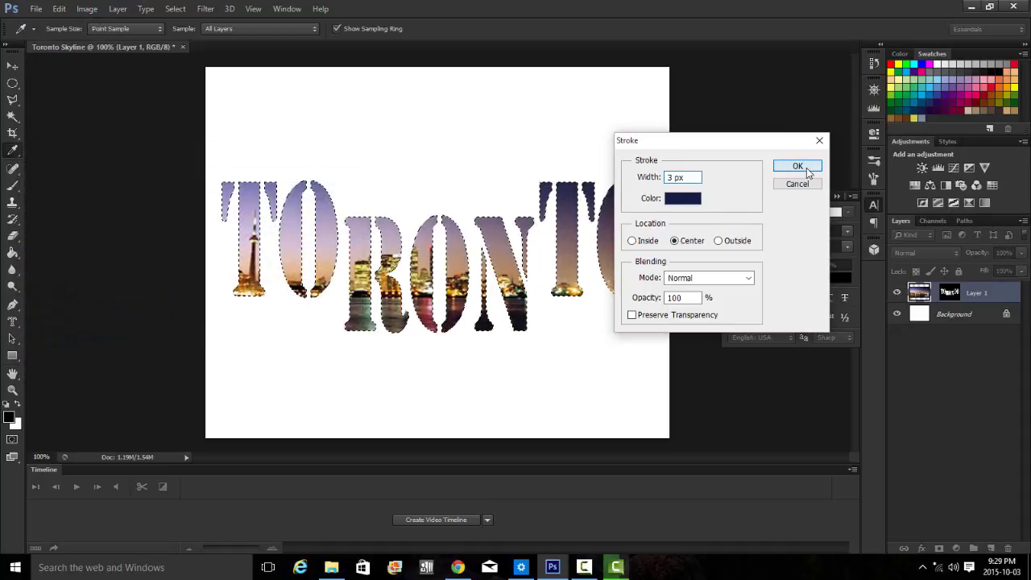
pyautogui.click(808, 168)
pyautogui.press('v')
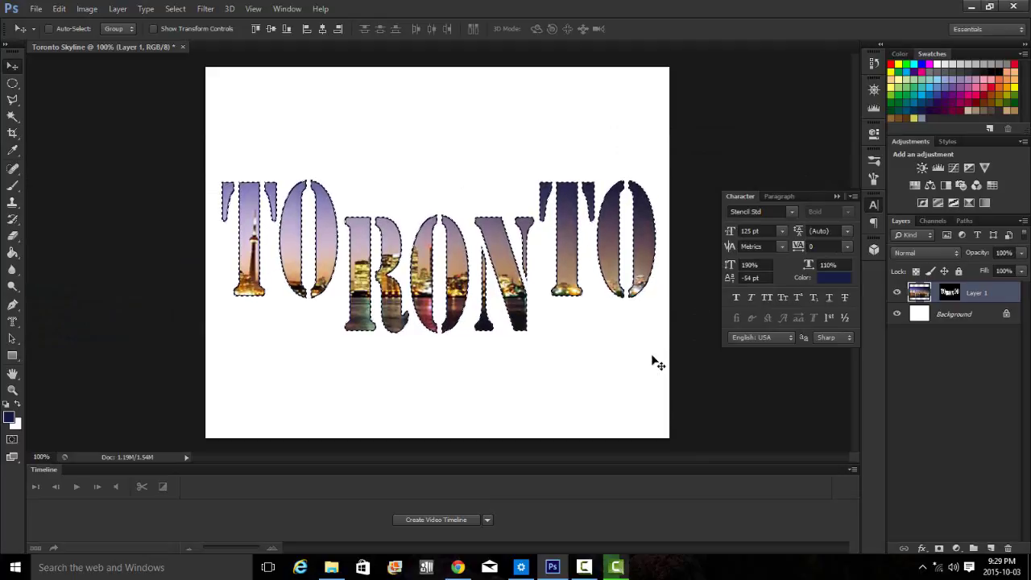
pyautogui.hotkey('ctrl', 'd')
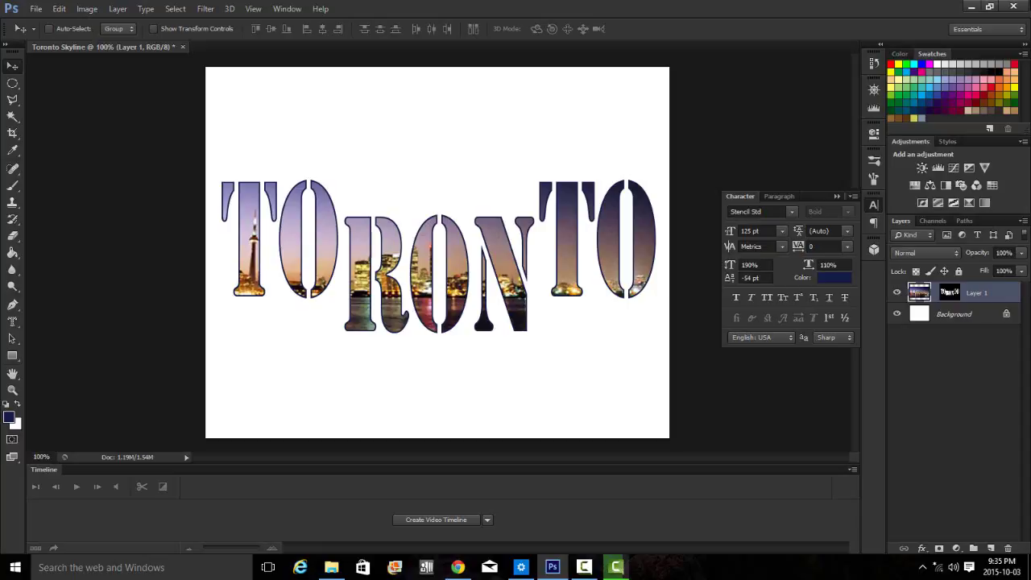
# Step: Add Drop Shadow and Bevel & Emboss effects to the skyline lettering layer
pyautogui.click(924, 551)
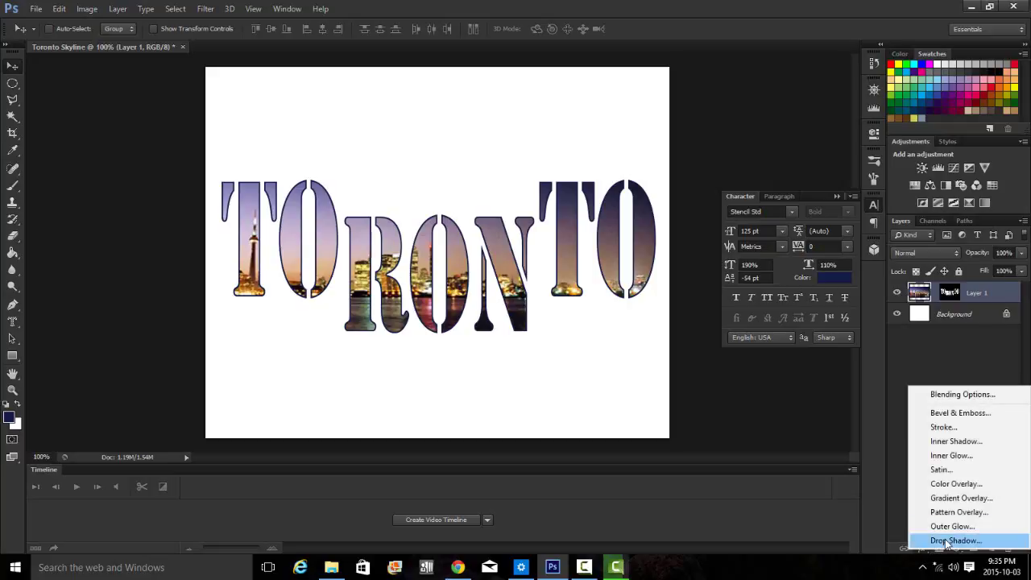
pyautogui.click(947, 540)
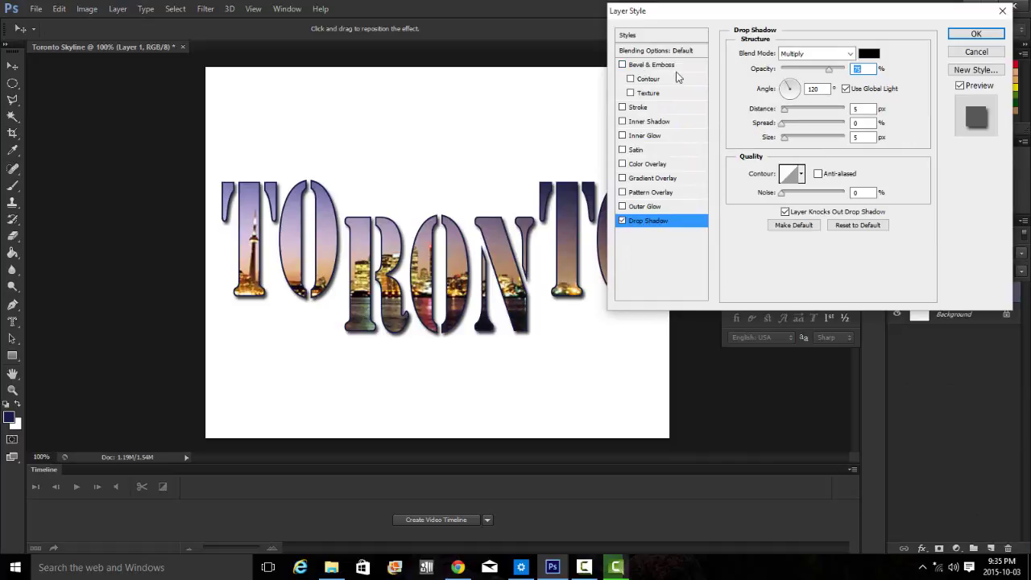
pyautogui.click(624, 66)
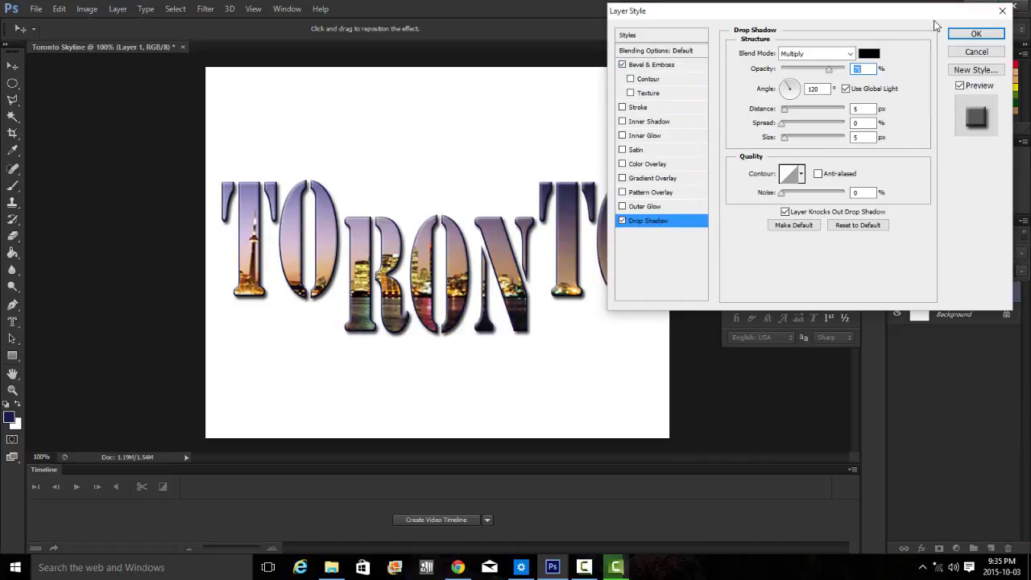
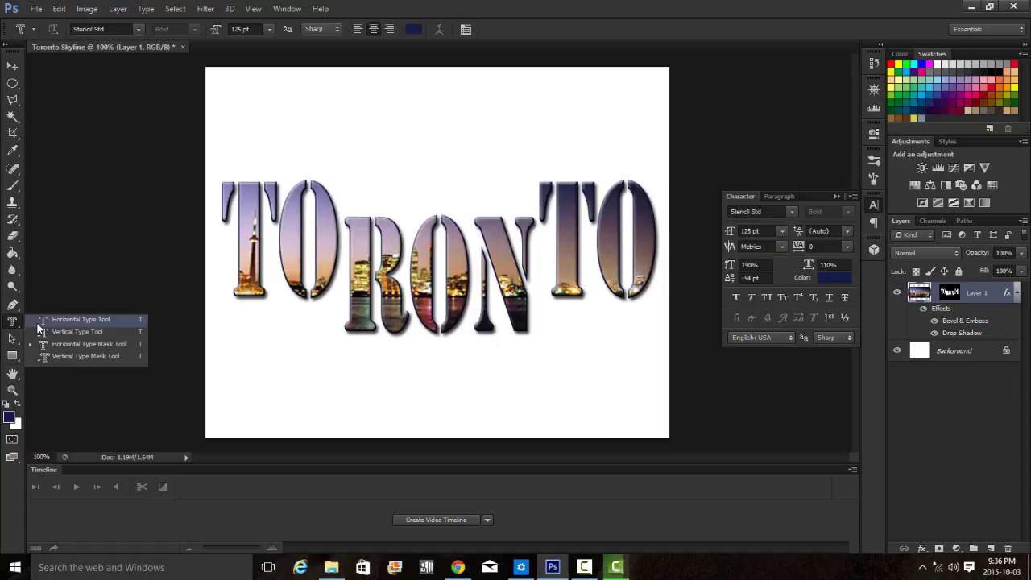
# Step: Switch to the Horizontal Type Tool, reset the character settings, and set the font to Trebuchet MS
pyautogui.click(37, 322)
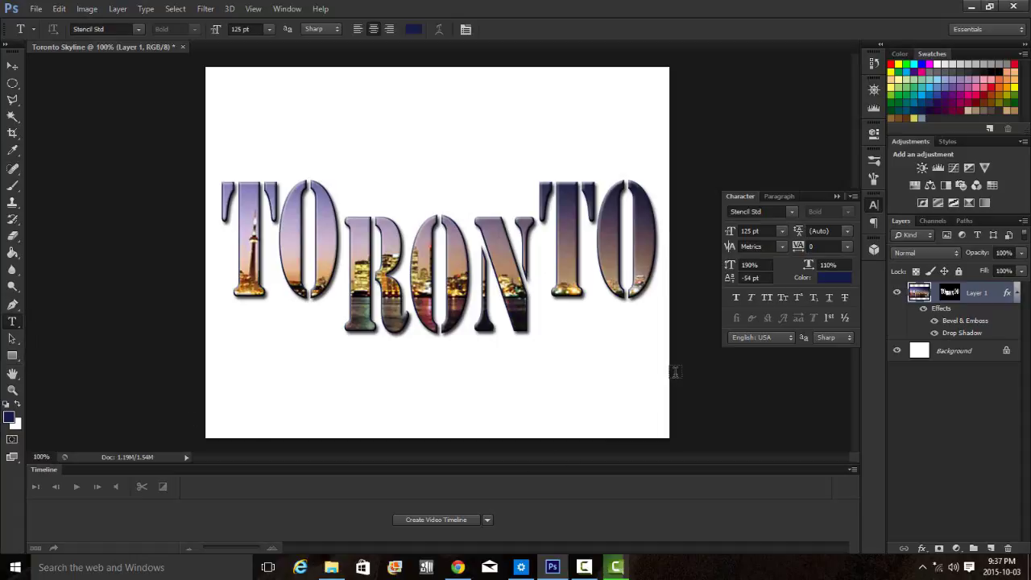
pyautogui.click(851, 196)
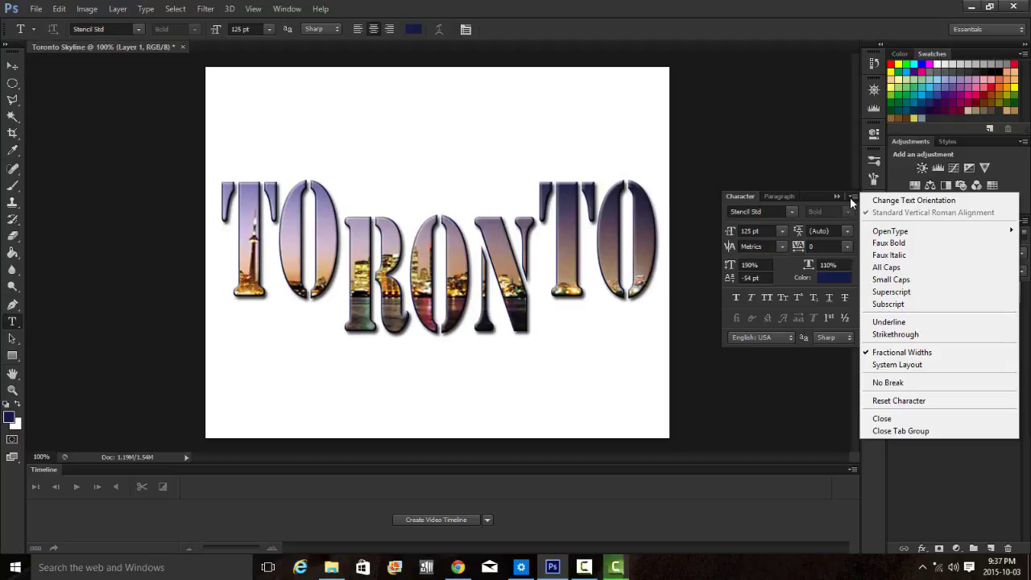
pyautogui.click(921, 401)
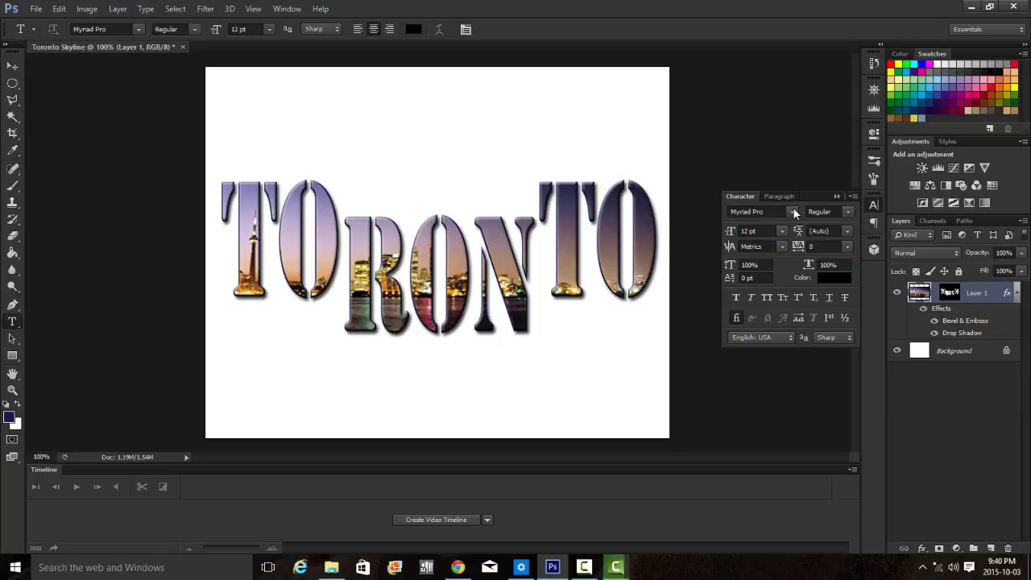
pyautogui.click(769, 211)
pyautogui.write('Trebuchet MS')
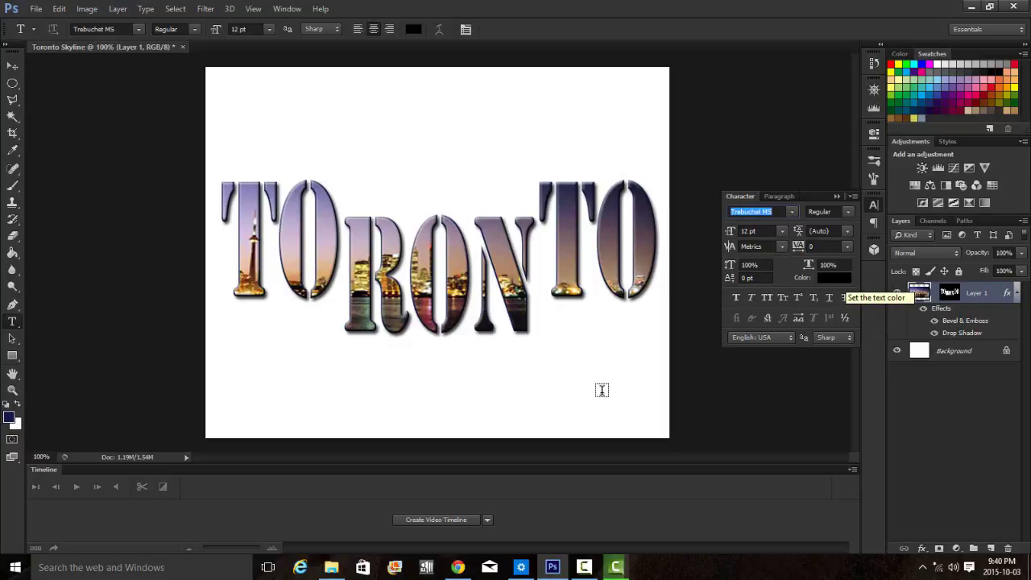
# Step: Add the text "Capital of Ontario" above the letters RON, sized 28 pt with 119% horizontal scale
pyautogui.click(351, 200)
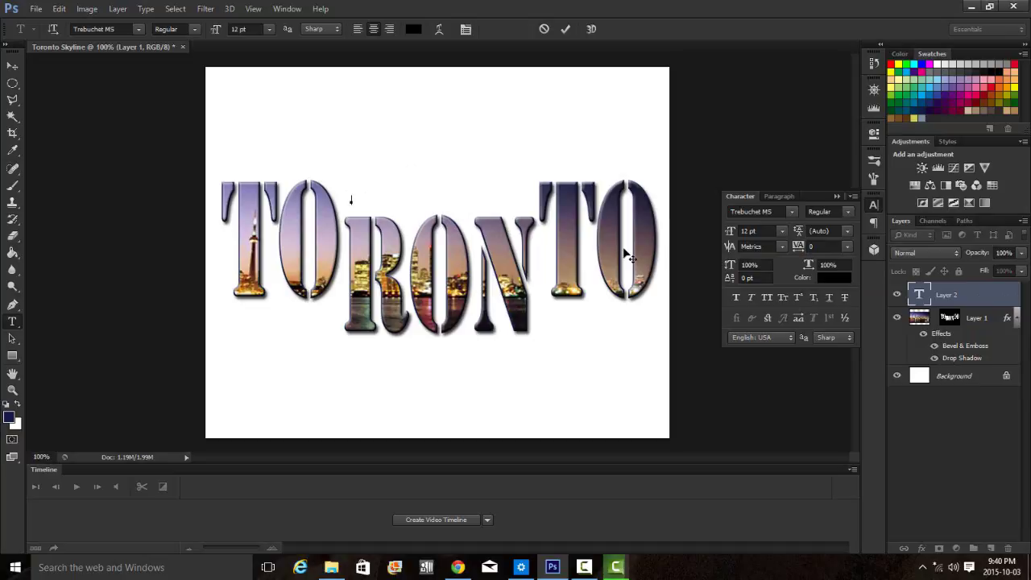
pyautogui.write('Capital of Ontario')
pyautogui.moveTo(388, 213)
pyautogui.mouseDown()
pyautogui.moveTo(456, 218)
pyautogui.moveTo(430, 201)
pyautogui.moveTo(383, 201)
pyautogui.mouseUp()
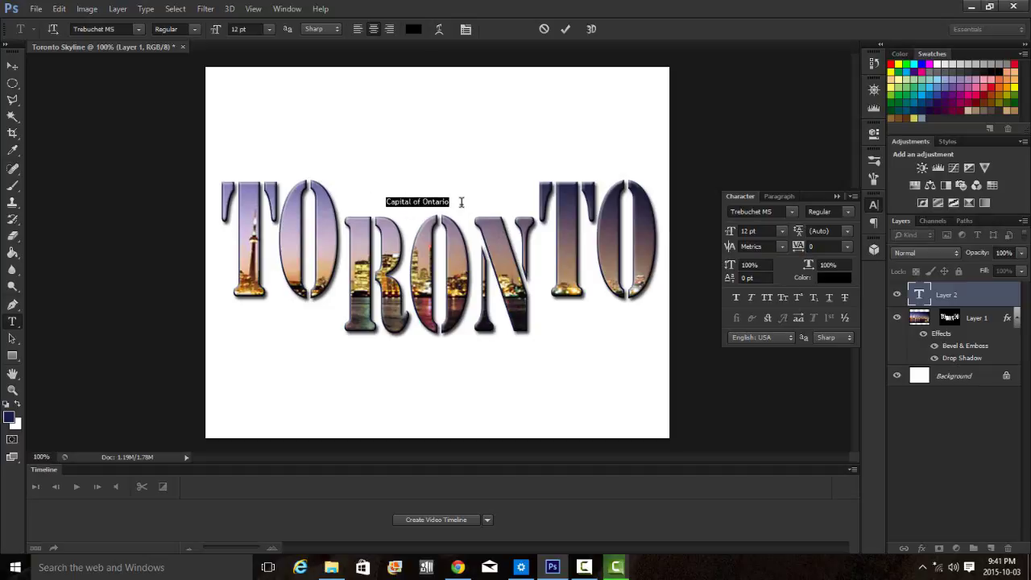
pyautogui.click(760, 231)
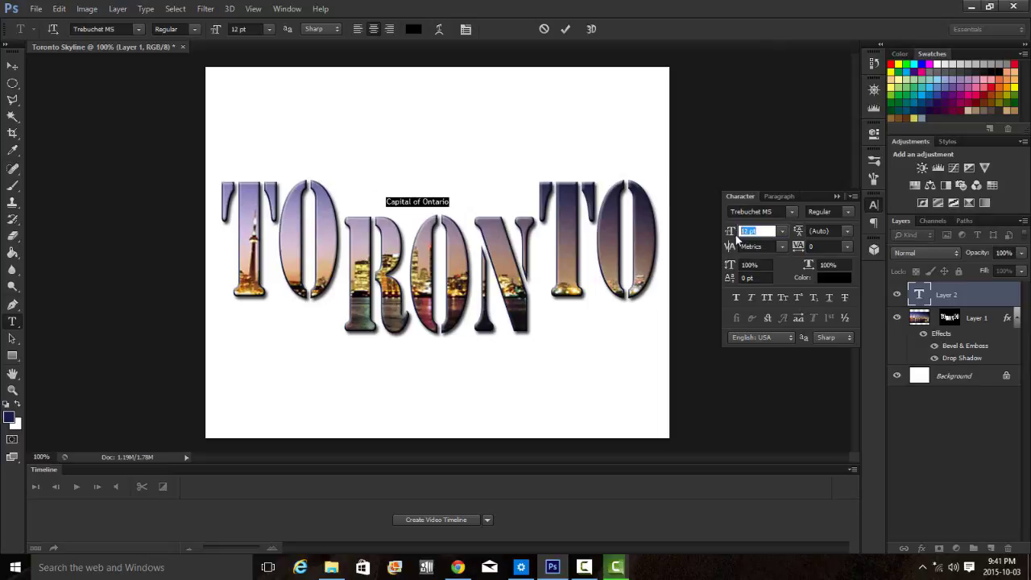
pyautogui.write('28')
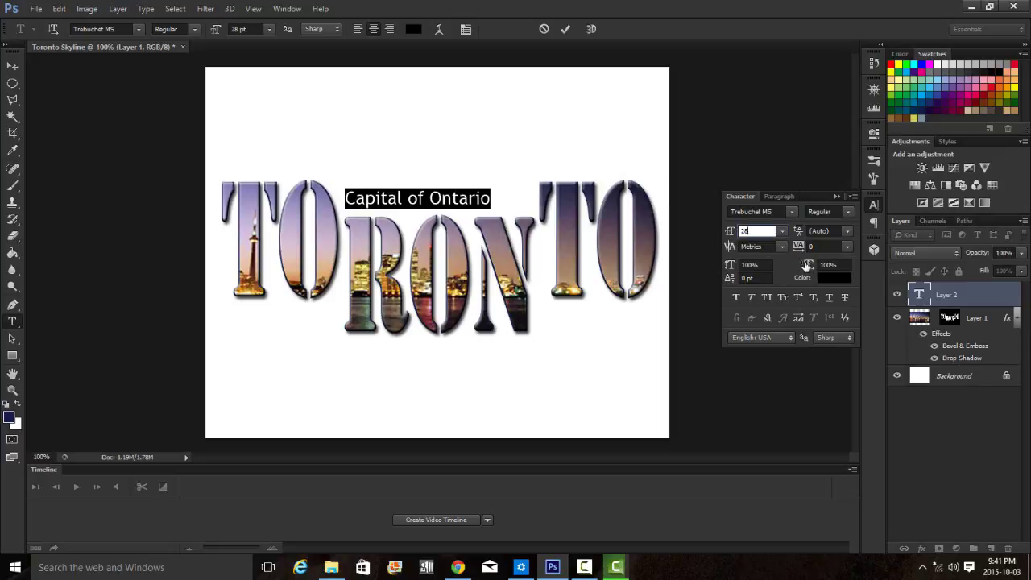
pyautogui.moveTo(806, 266)
pyautogui.mouseDown()
pyautogui.moveTo(815, 269)
pyautogui.moveTo(790, 263)
pyautogui.mouseUp()
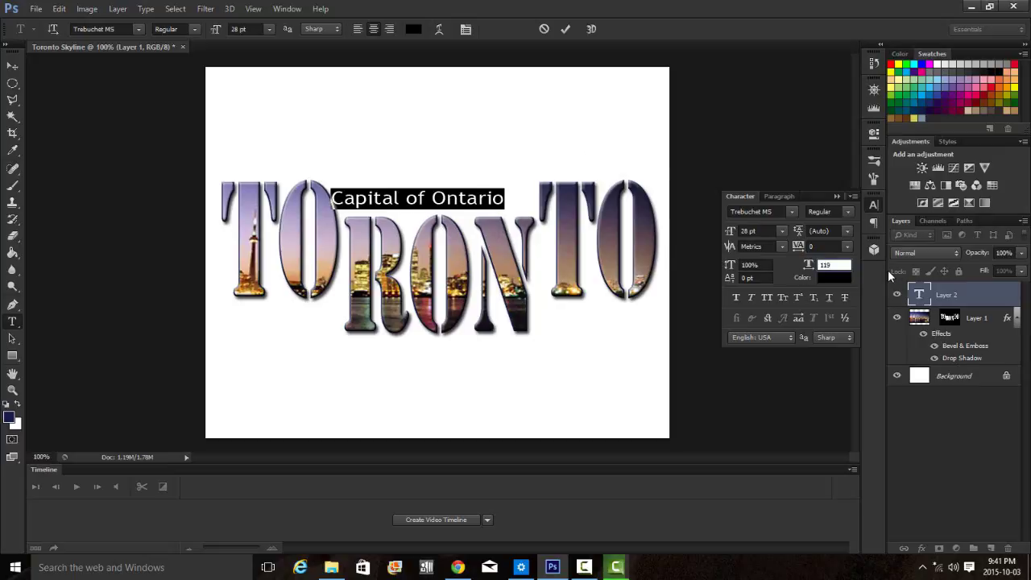
pyautogui.press('Return')
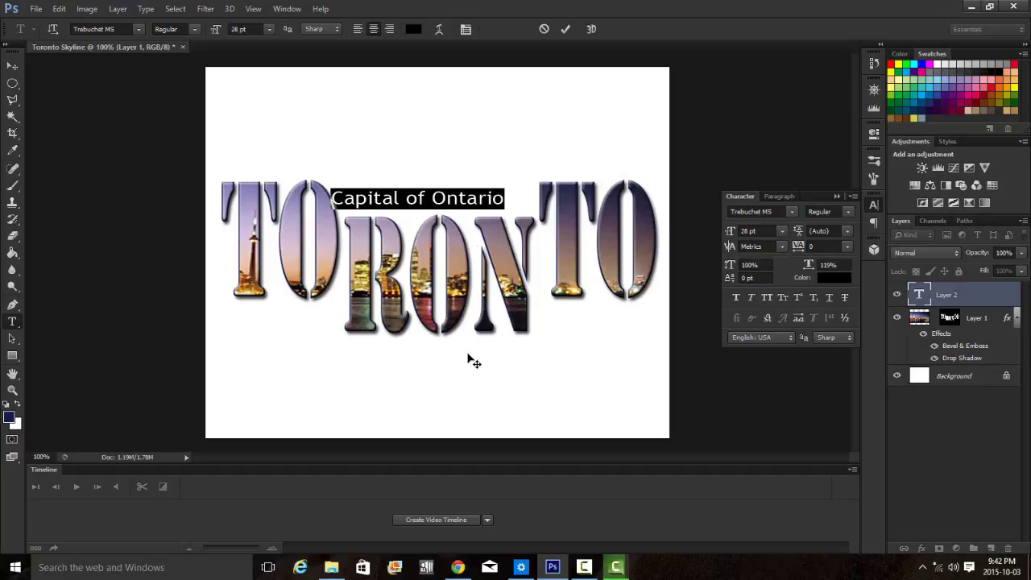
# Step: Center the "Capital of Ontario" caption in the gap above the letters RON and commit the text
pyautogui.moveTo(468, 355); pyautogui.dragTo(487, 358)
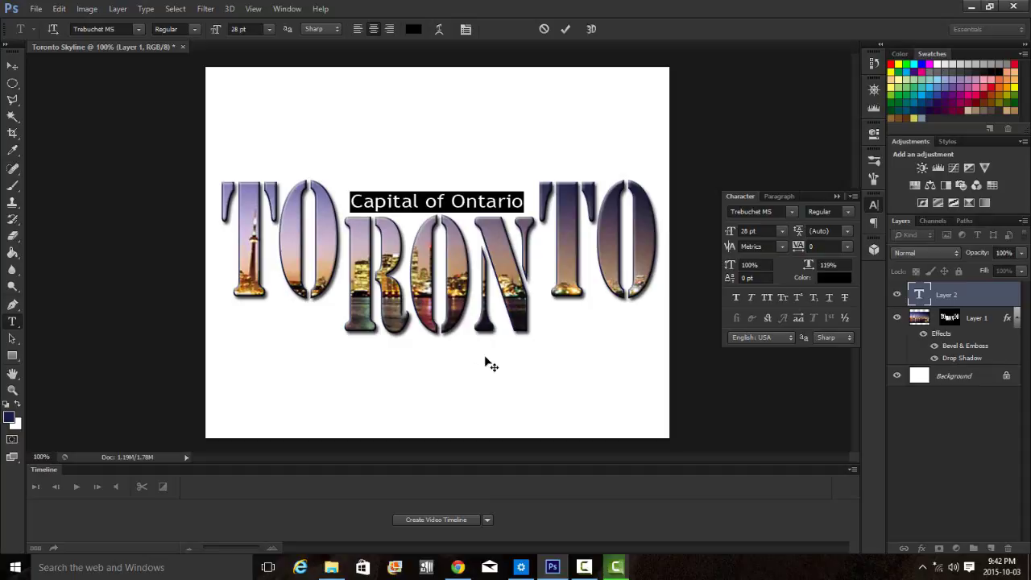
pyautogui.click(566, 30)
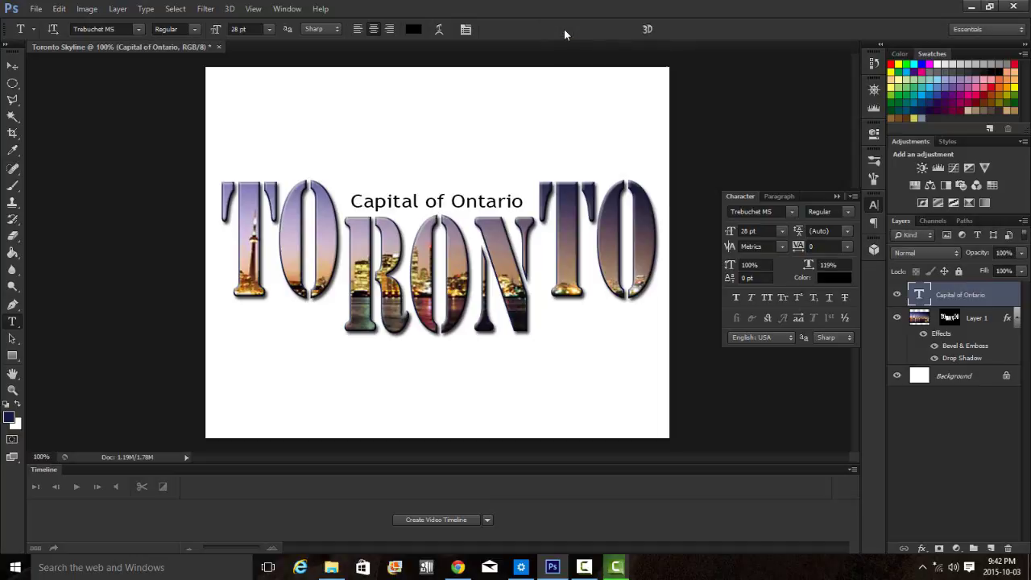
# Step: Fill the Background layer with a light purple sampled from the upper part of the first O in TORONTO
pyautogui.click(960, 379)
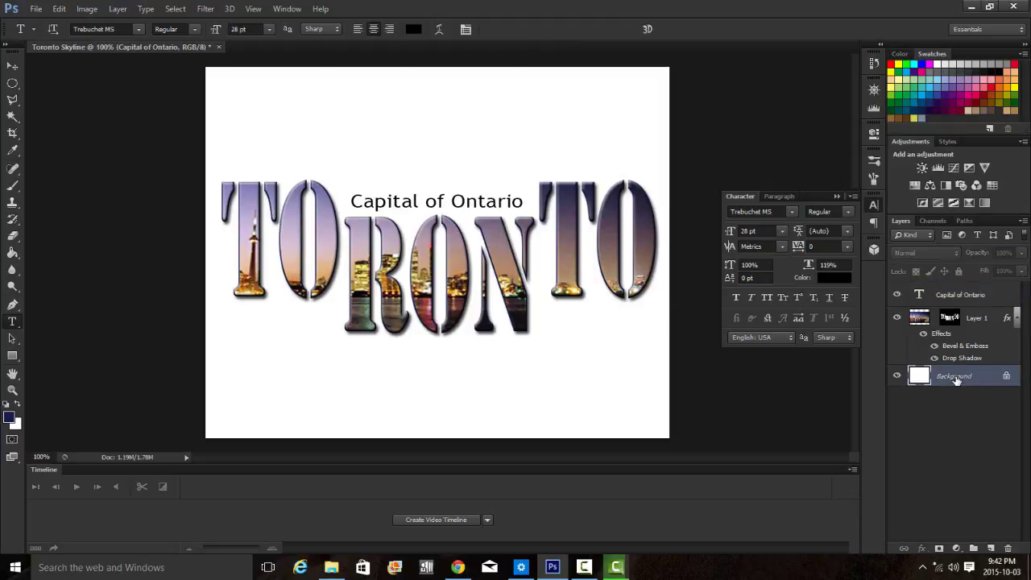
pyautogui.click(12, 151)
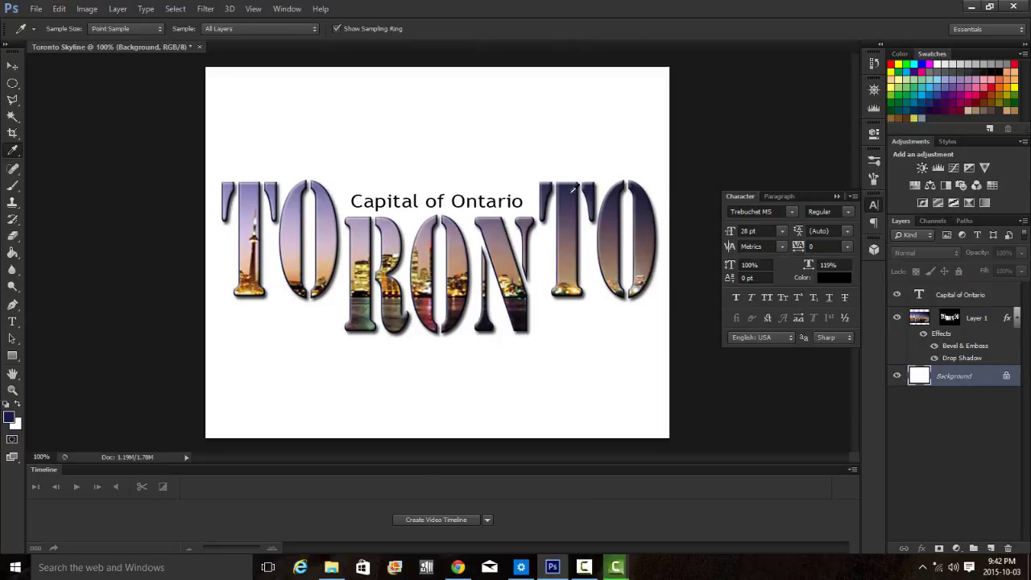
pyautogui.click(567, 190)
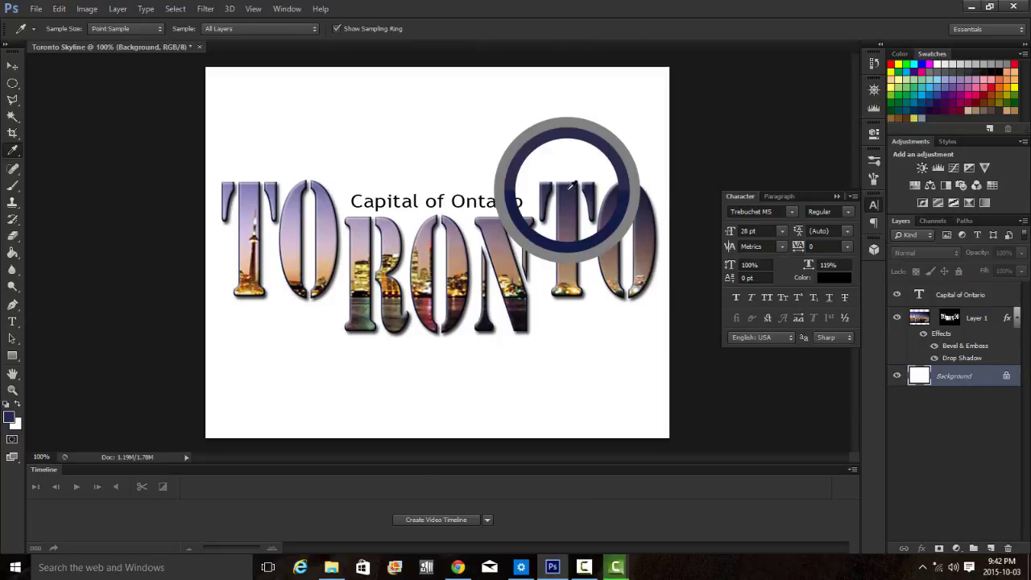
pyautogui.click(324, 199)
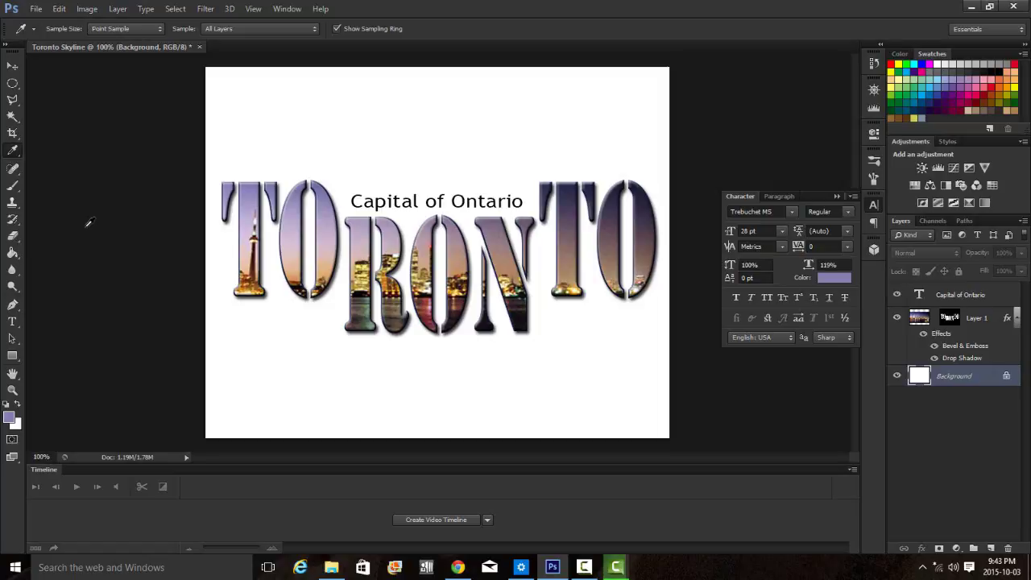
pyautogui.hotkey('alt', 'BackSpace')
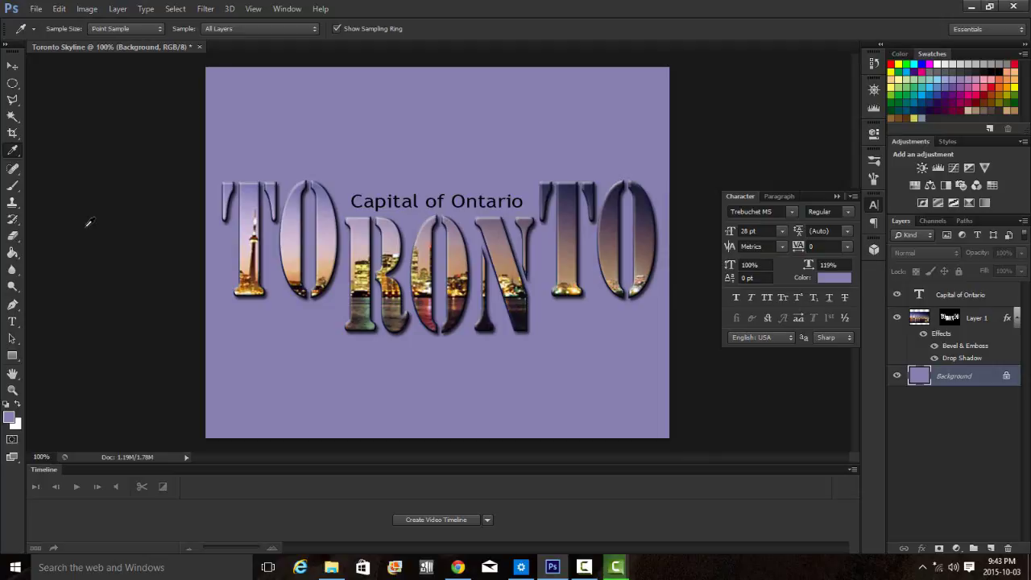
# Step: Add a new layer directly above the Background and sample a tan foreground color from the sky inside the middle O
pyautogui.click(992, 548)
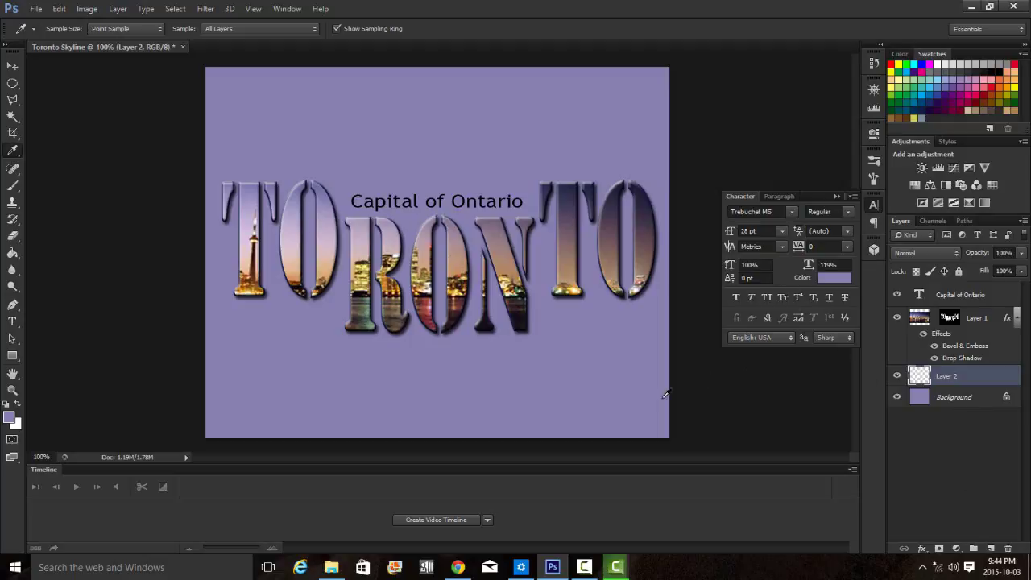
pyautogui.click(330, 257)
pyautogui.click(461, 256)
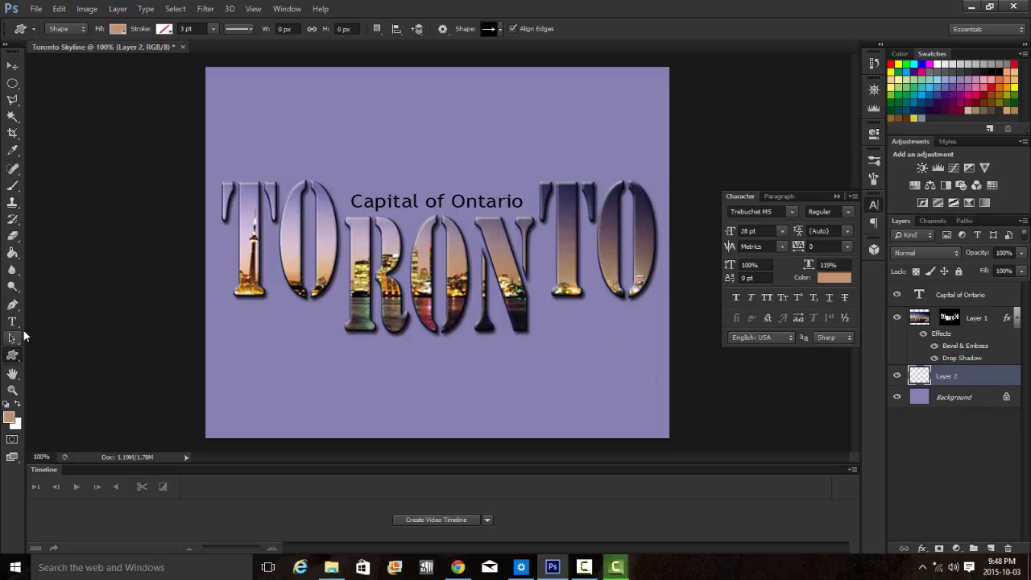
# Step: Append the Nature shapes to the Custom Shape Tool's set and choose the maple leaf as the shape
pyautogui.rightClick(20, 358)
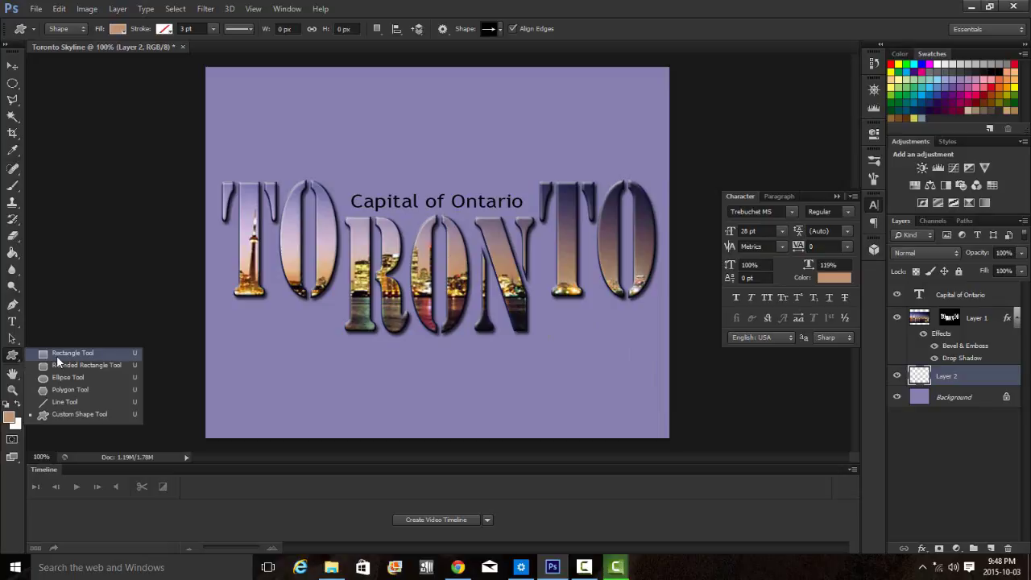
pyautogui.click(57, 353)
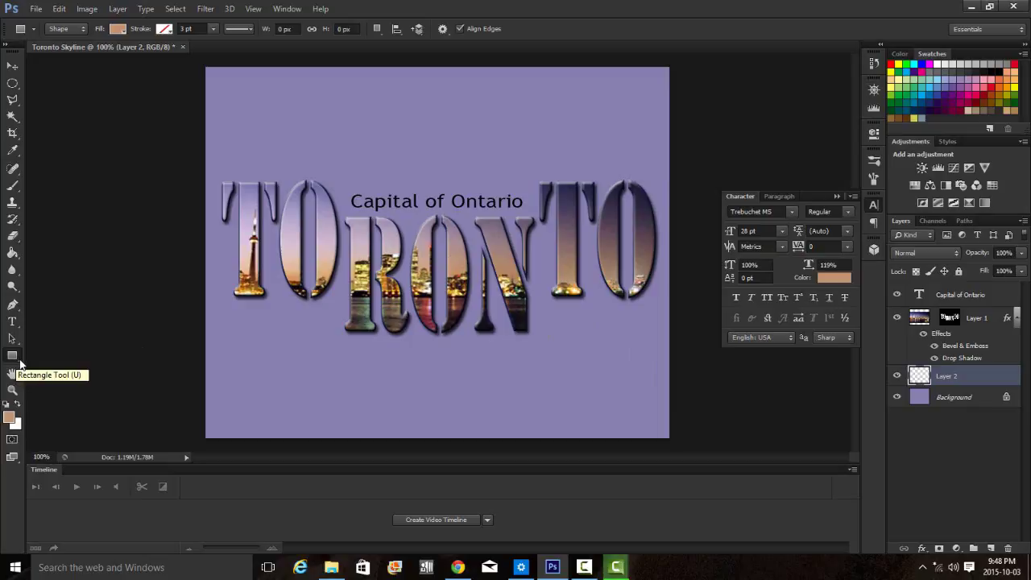
pyautogui.moveTo(19, 359); pyautogui.dragTo(90, 416)
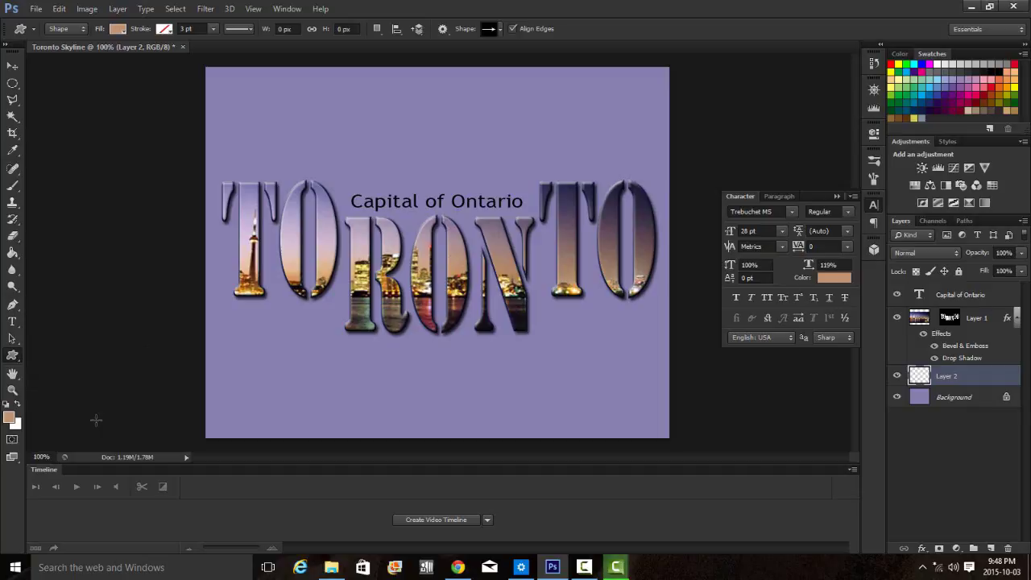
pyautogui.click(500, 30)
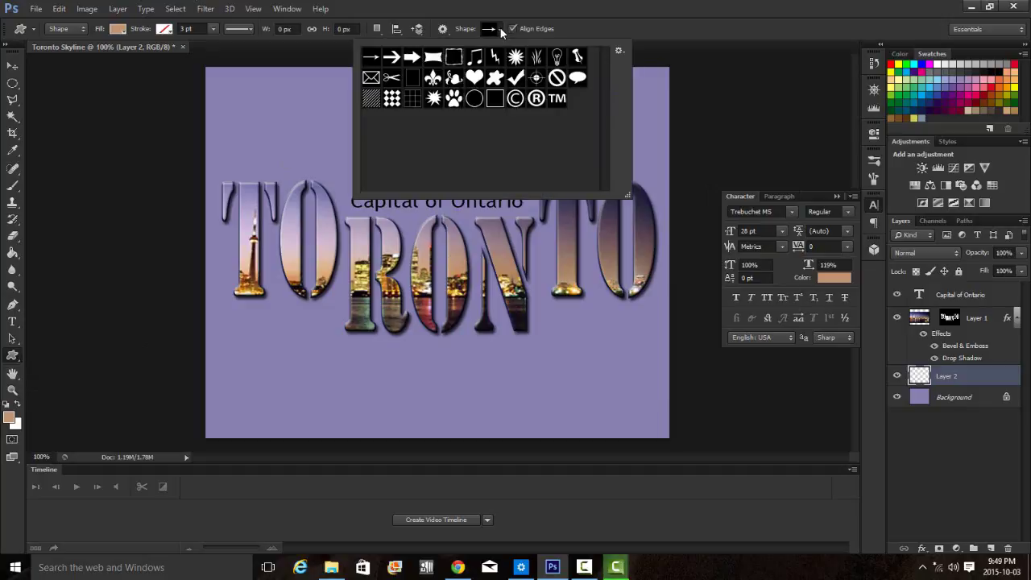
pyautogui.click(619, 50)
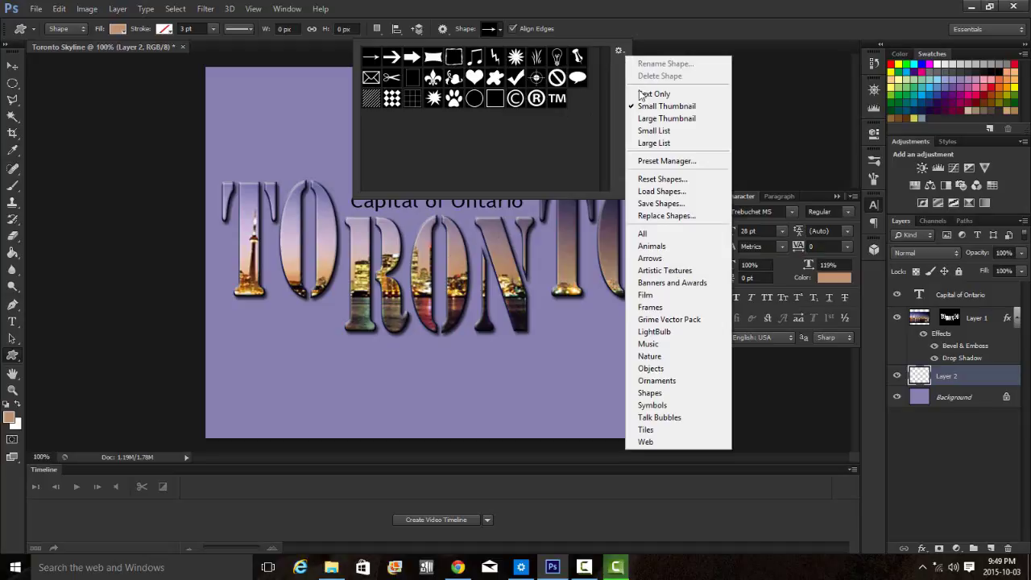
pyautogui.click(659, 356)
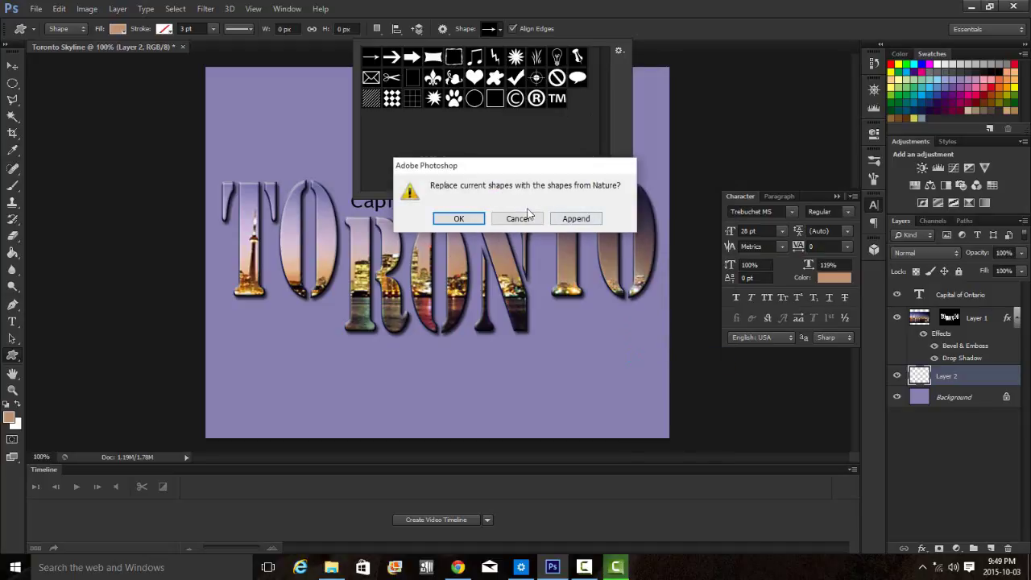
pyautogui.click(573, 217)
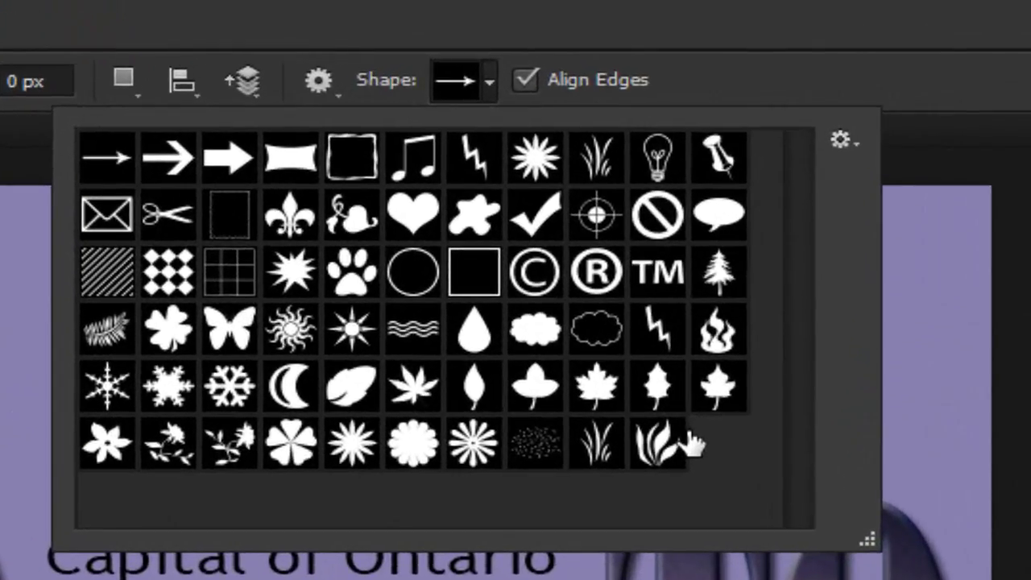
pyautogui.click(598, 390)
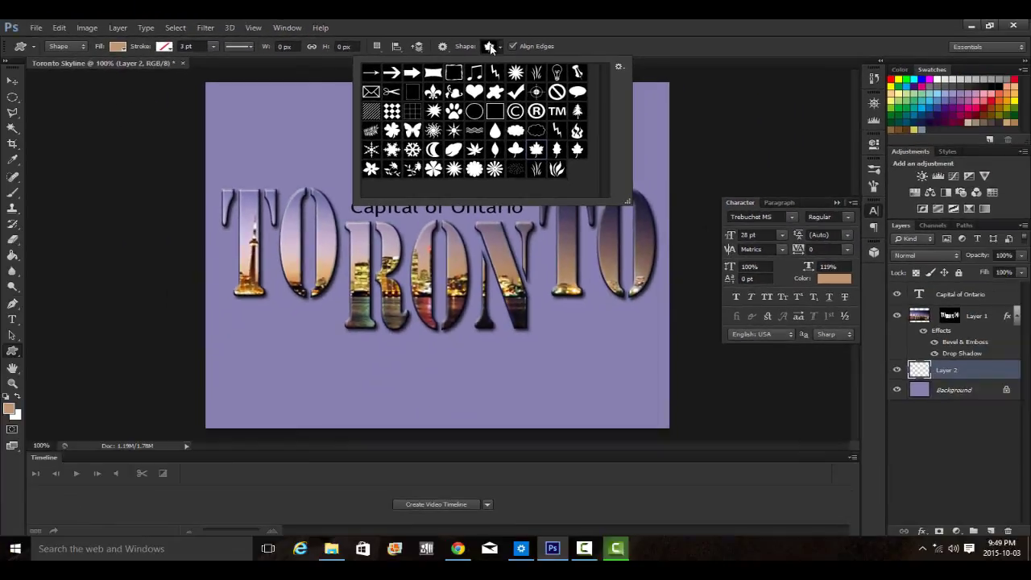
pyautogui.click(499, 47)
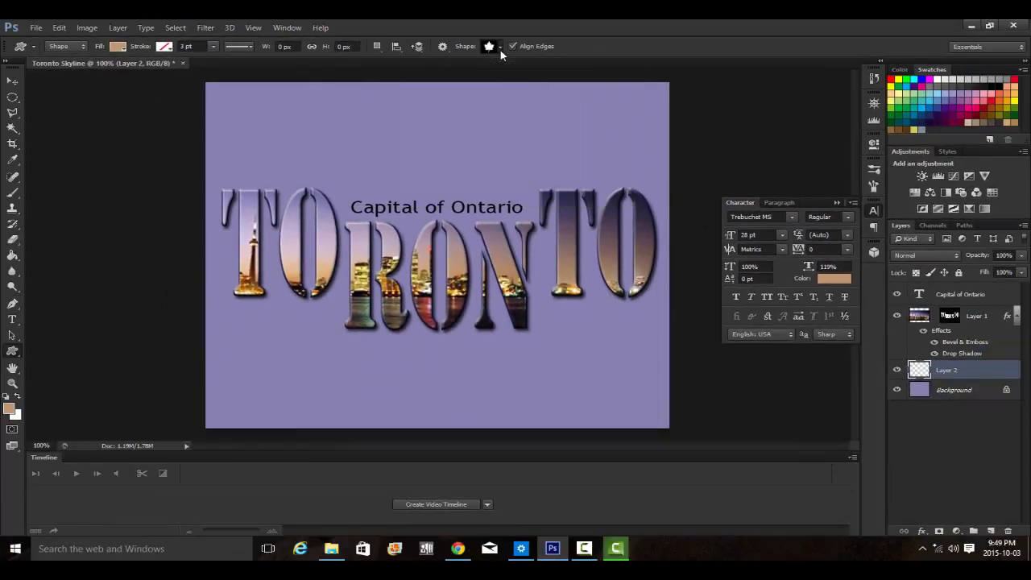